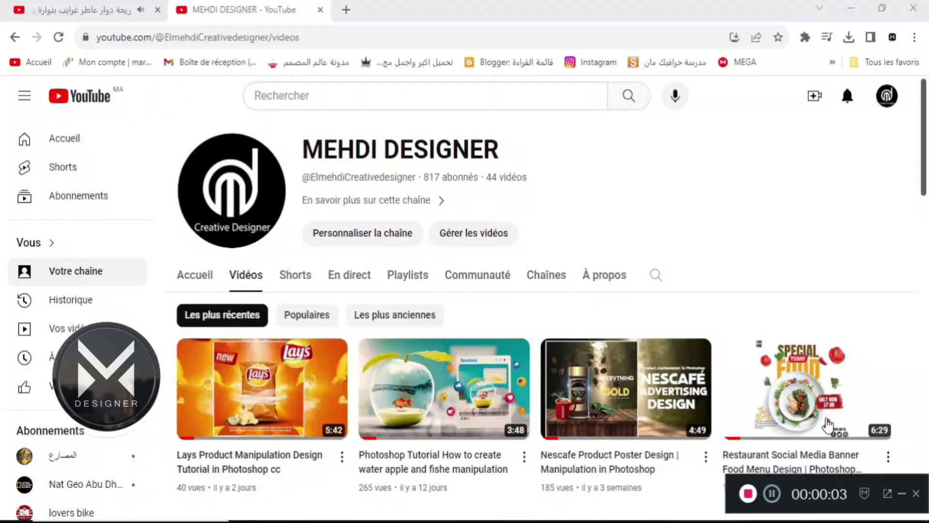
# Step: Scroll past the intro video listing and minimize Chrome to reveal the empty Photoshop workspace
pyautogui.scroll(-2, 828, 425)
pyautogui.scroll(-5, 775, 436)
pyautogui.scroll(-5, 677, 455)
pyautogui.scroll(-5, 546, 480)
pyautogui.moveTo(923, 436); pyautogui.dragTo(906, 131)
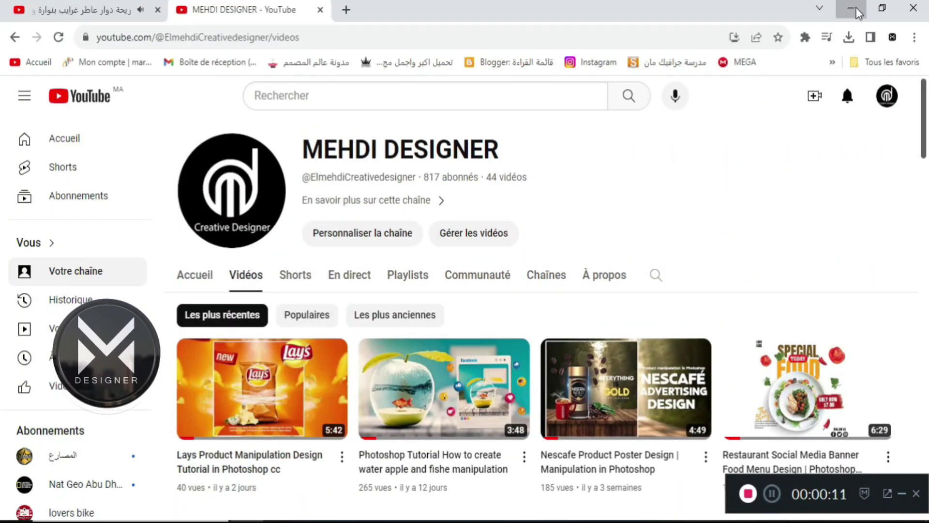
pyautogui.click(854, 9)
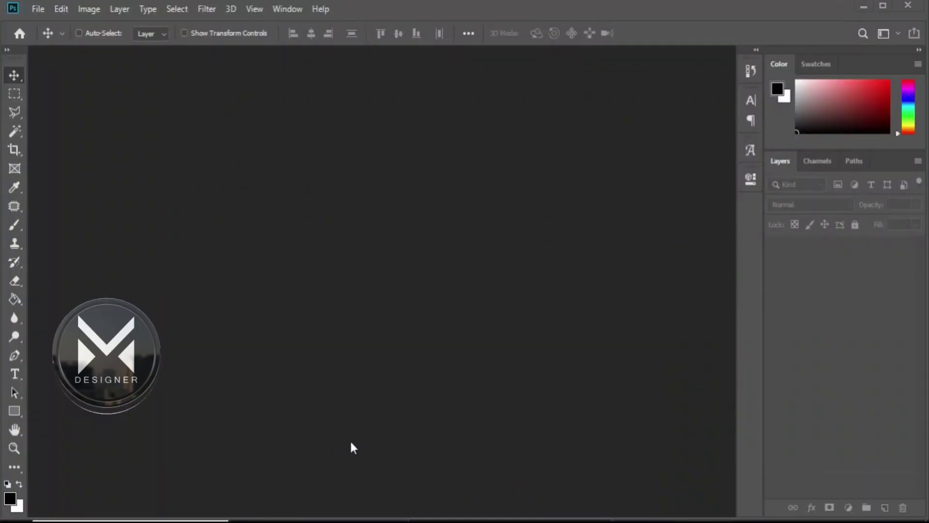
# Step: Create a new document with a bright cyan Solid Color fill layer
pyautogui.click(38, 9)
pyautogui.click(45, 22)
pyautogui.click(738, 490)
pyautogui.click(849, 508)
pyautogui.click(842, 259)
pyautogui.moveTo(756, 378); pyautogui.dragTo(749, 366)
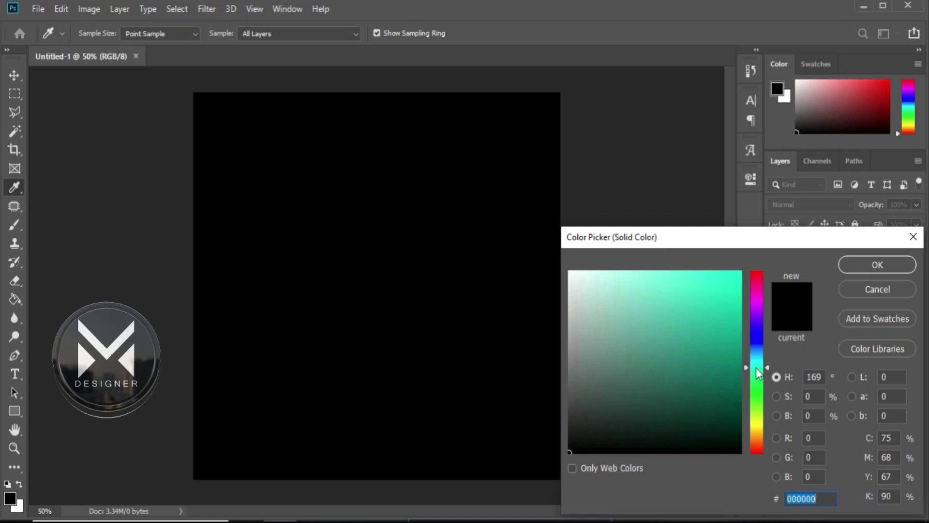
pyautogui.moveTo(715, 315); pyautogui.dragTo(704, 291)
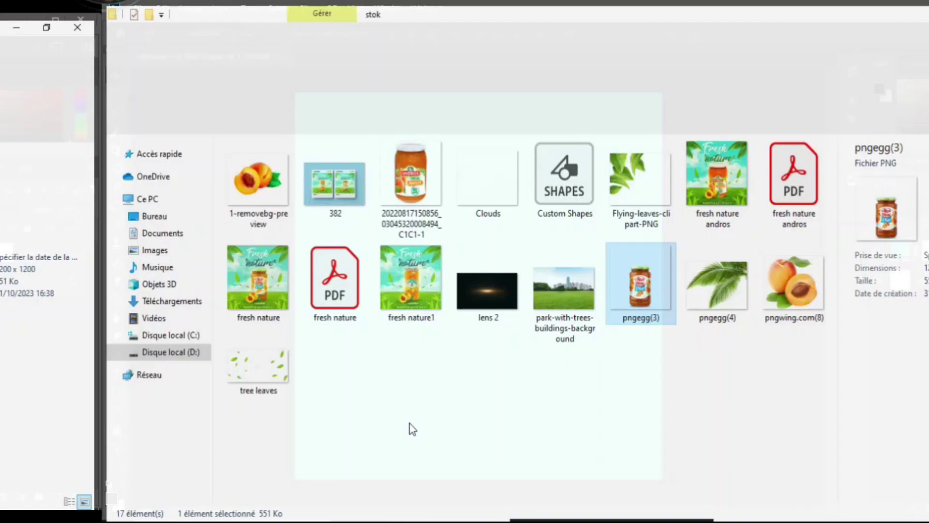
# Step: Place the Clouds image, enlarged across the lower half of the canvas
pyautogui.moveTo(488, 179); pyautogui.dragTo(379, 331)
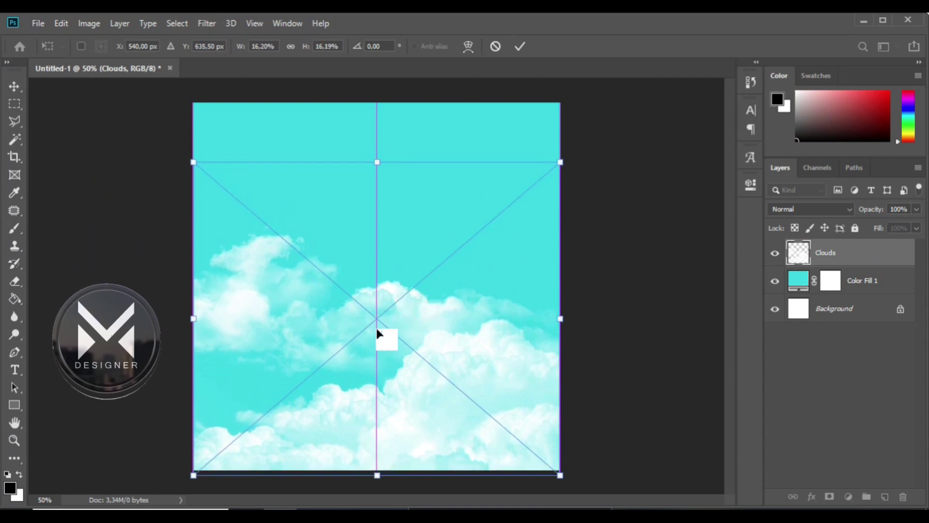
pyautogui.moveTo(377, 156); pyautogui.dragTo(381, 104)
pyautogui.press('Return')
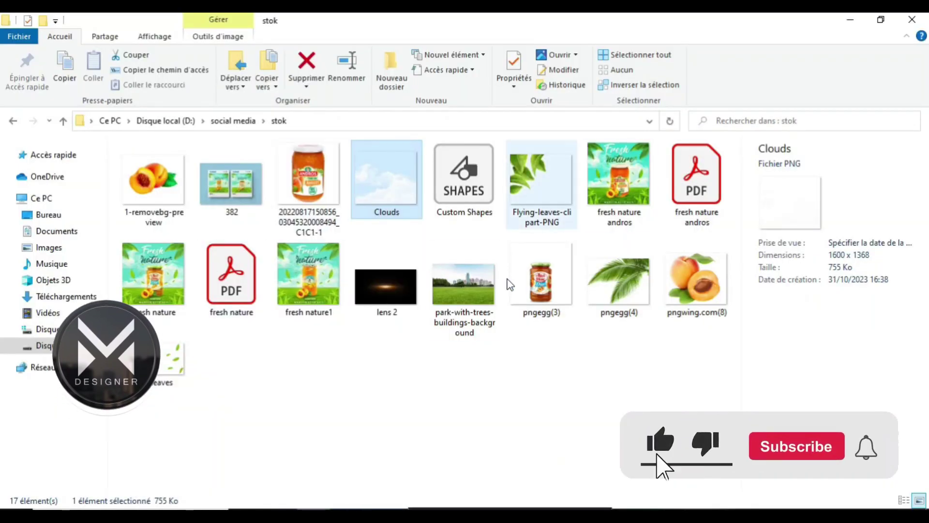
# Step: Place the park image and mask out its sky and city skyline, leaving a grass strip
pyautogui.click(463, 286)
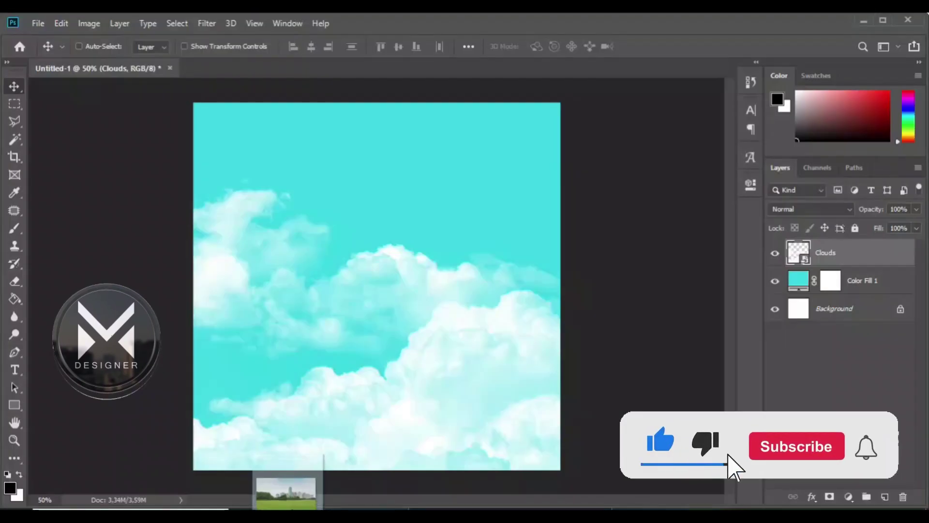
pyautogui.moveTo(328, 491); pyautogui.dragTo(364, 438)
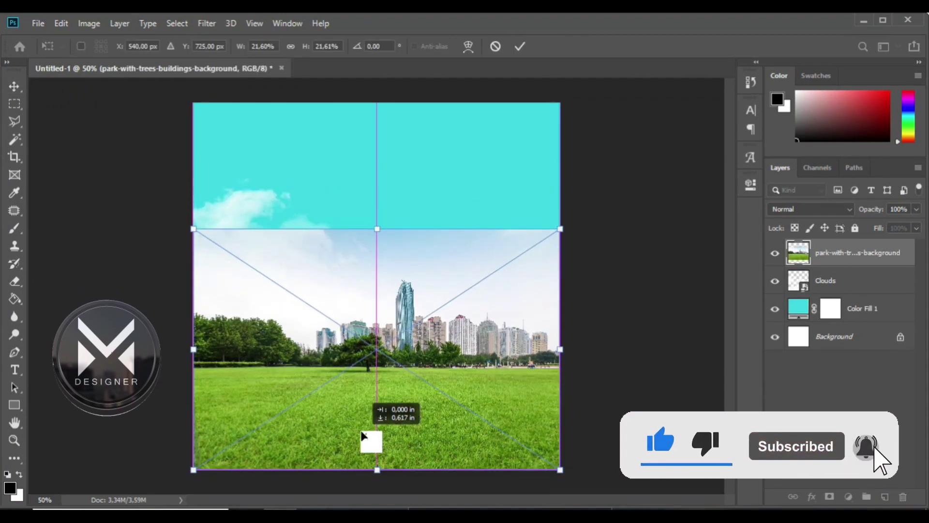
pyautogui.press('Return')
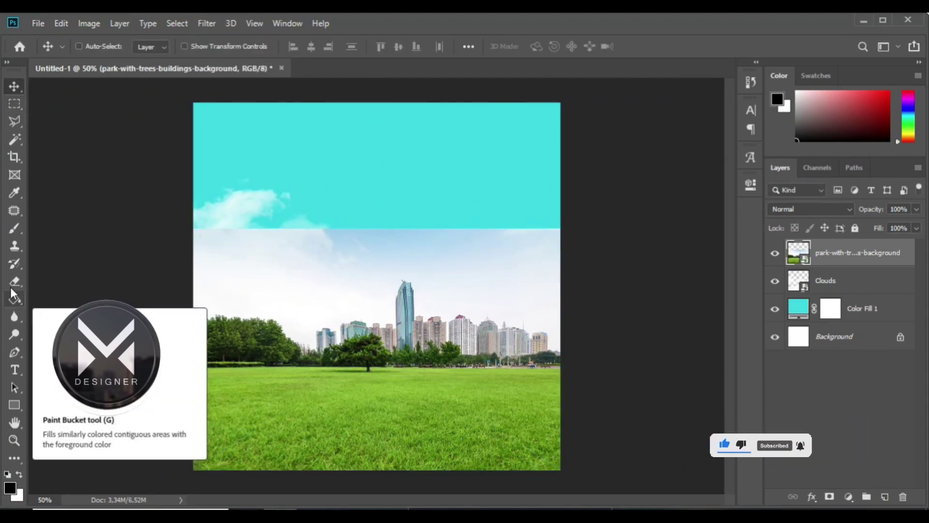
pyautogui.click(14, 104)
pyautogui.moveTo(195, 228); pyautogui.dragTo(587, 378)
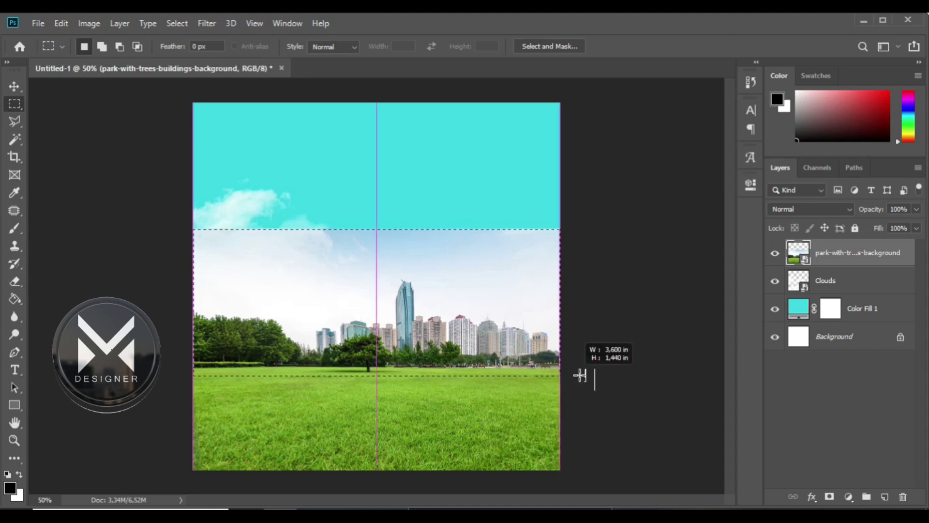
pyautogui.click(830, 497)
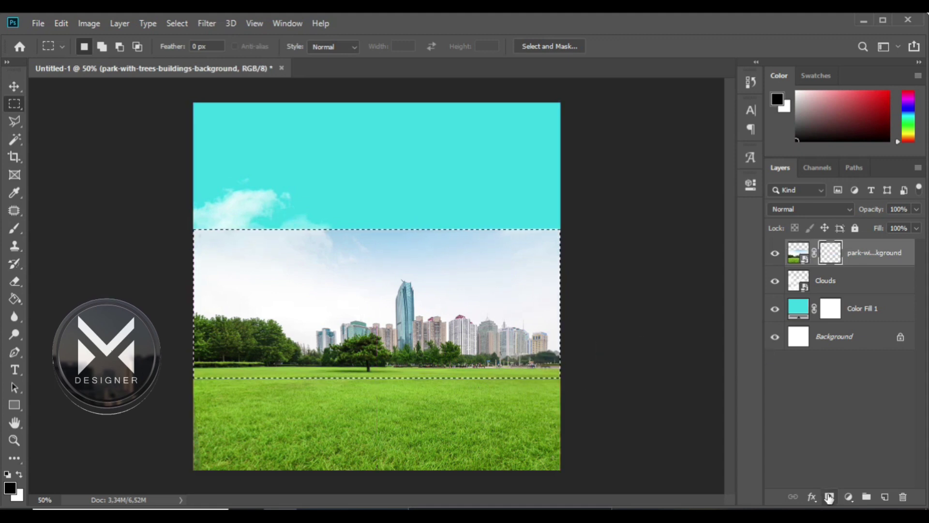
# Step: Select the Brush tool with a soft tip
pyautogui.click(14, 282)
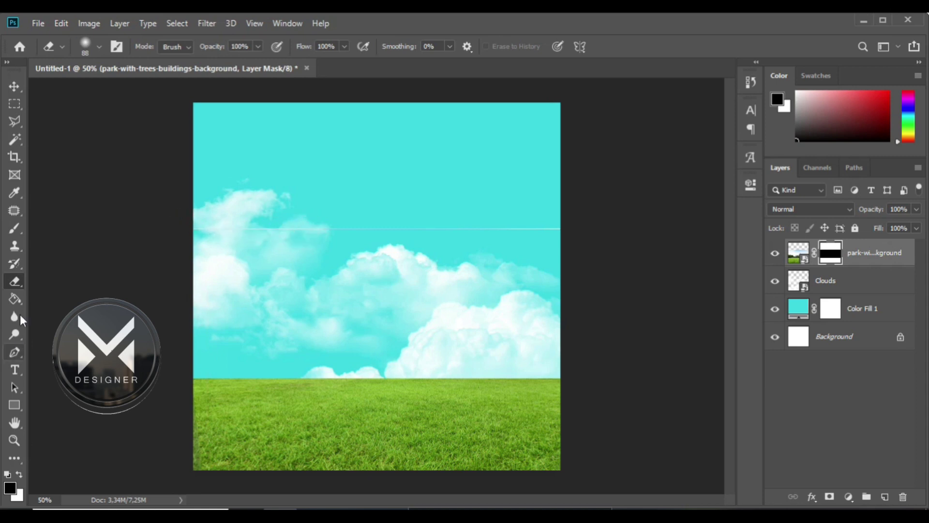
pyautogui.click(17, 229)
pyautogui.click(85, 48)
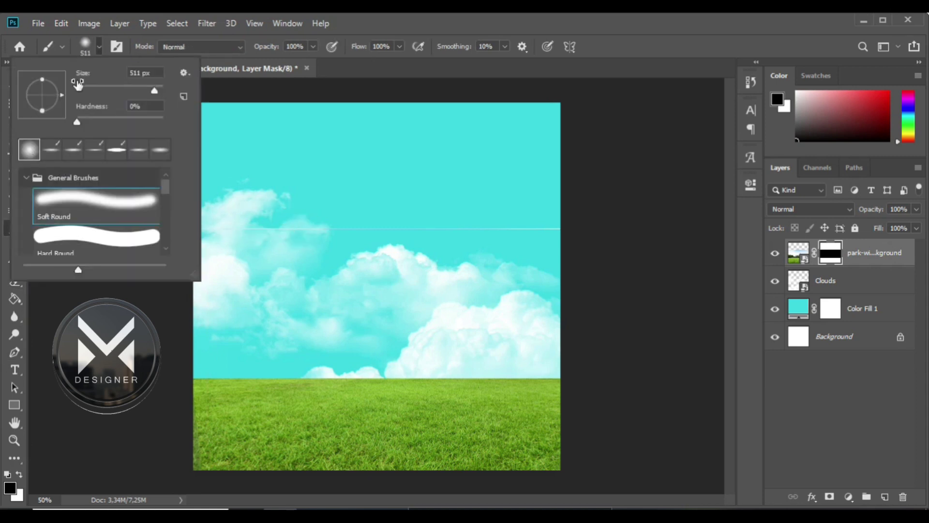
pyautogui.press('Return')
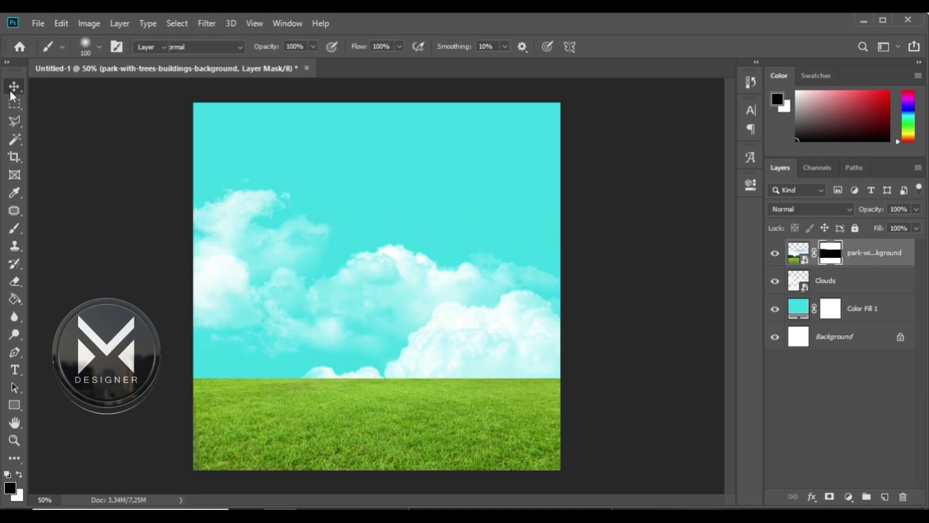
# Step: Place the Andros jam jar image, scaled and centred on the grass
pyautogui.click(314, 510)
pyautogui.moveTo(309, 189)
pyautogui.mouseDown()
pyautogui.moveTo(285, 507)
pyautogui.moveTo(378, 286)
pyautogui.mouseUp()
pyautogui.moveTo(561, 469); pyautogui.dragTo(395, 324)
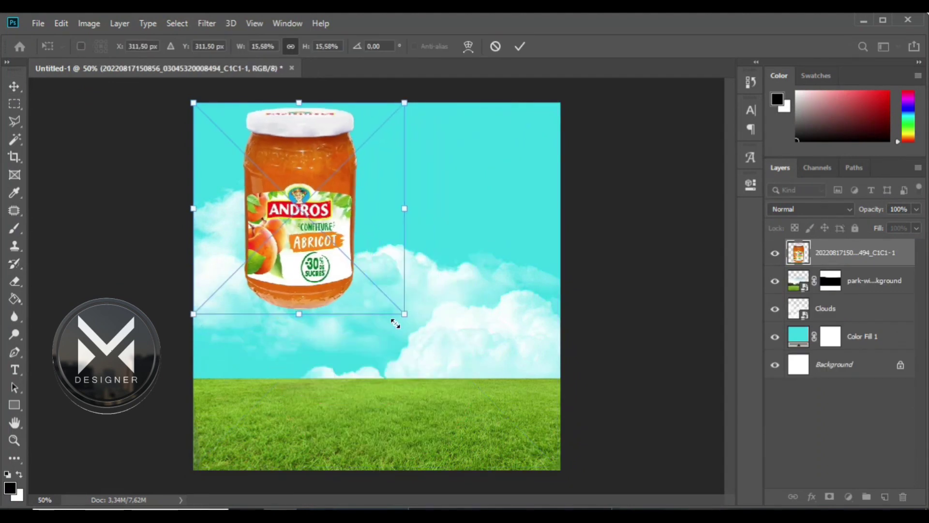
pyautogui.moveTo(334, 284); pyautogui.dragTo(409, 422)
pyautogui.moveTo(473, 452); pyautogui.dragTo(461, 442)
pyautogui.moveTo(381, 409); pyautogui.dragTo(398, 415)
pyautogui.press('Return')
# Step: Paint a soft shadow on a new layer below the jar at 80% opacity
pyautogui.click(886, 497)
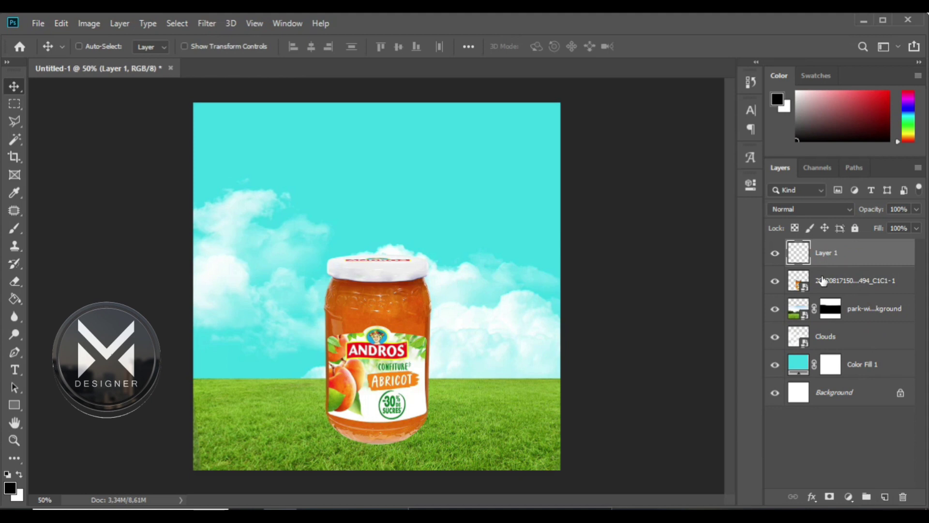
pyautogui.click(15, 228)
pyautogui.click(84, 44)
pyautogui.click(73, 147)
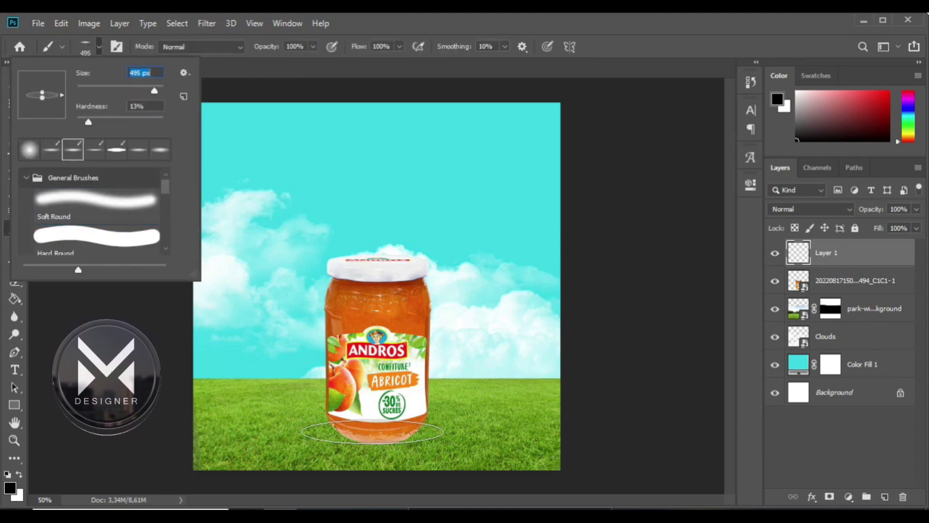
pyautogui.moveTo(823, 252); pyautogui.dragTo(823, 283)
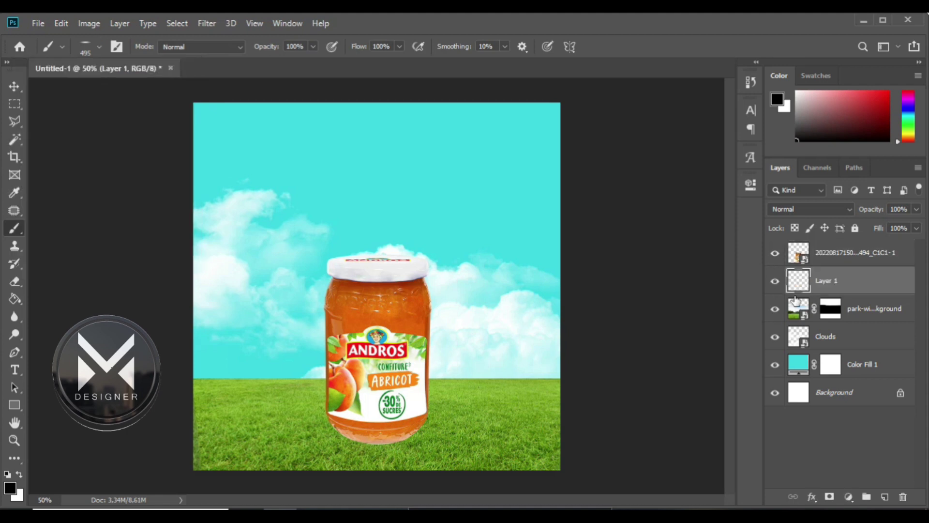
pyautogui.click(14, 87)
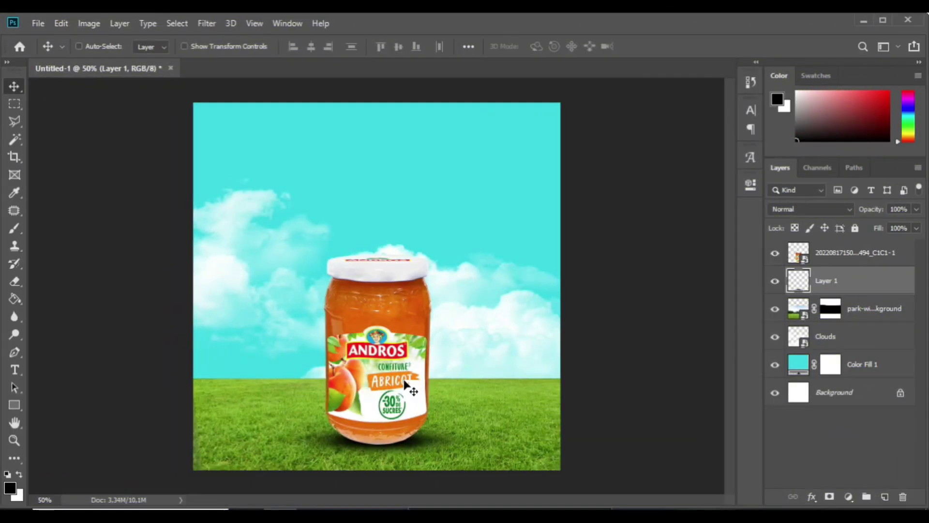
pyautogui.moveTo(867, 209); pyautogui.dragTo(856, 208)
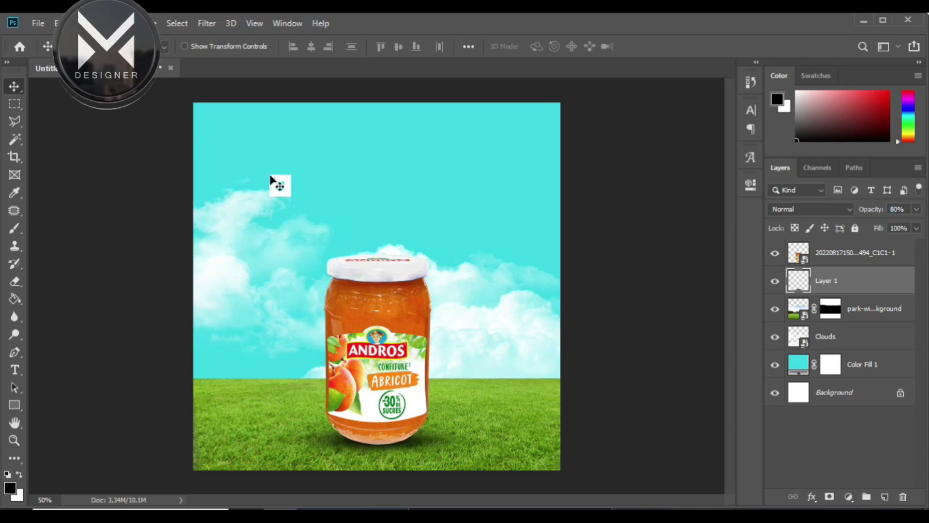
# Step: Add a Levels adjustment clipped to the jam jar and tune its black, mid and highlight sliders
pyautogui.click(847, 252)
pyautogui.click(849, 497)
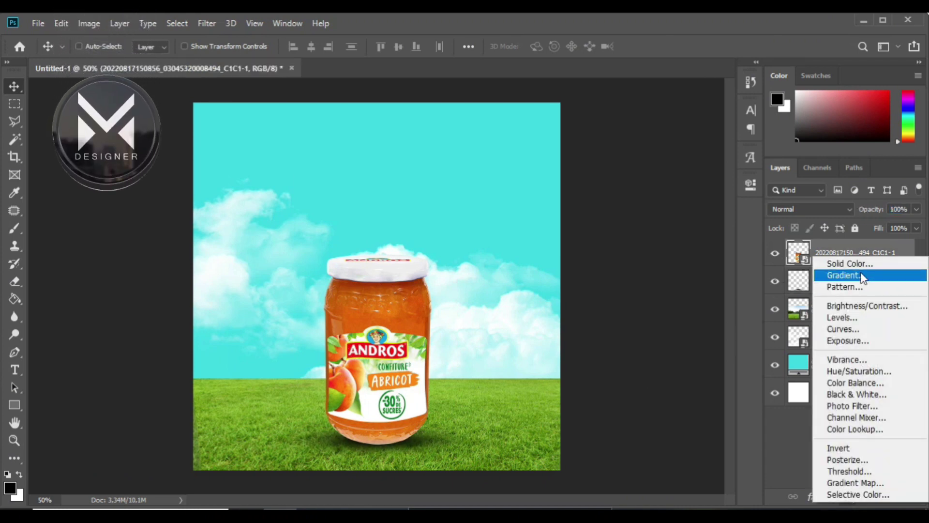
pyautogui.click(856, 320)
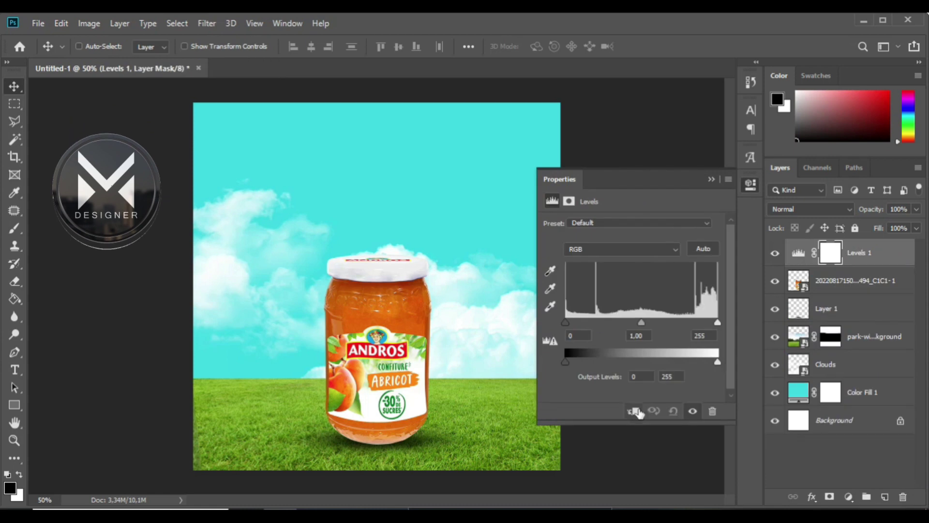
pyautogui.moveTo(565, 322); pyautogui.dragTo(568, 322)
pyautogui.moveTo(643, 321); pyautogui.dragTo(616, 322)
pyautogui.moveTo(718, 322)
pyautogui.mouseDown()
pyautogui.moveTo(698, 322)
pyautogui.moveTo(715, 322)
pyautogui.mouseUp()
pyautogui.moveTo(568, 322)
pyautogui.mouseDown()
pyautogui.moveTo(607, 323)
pyautogui.moveTo(553, 325)
pyautogui.mouseUp()
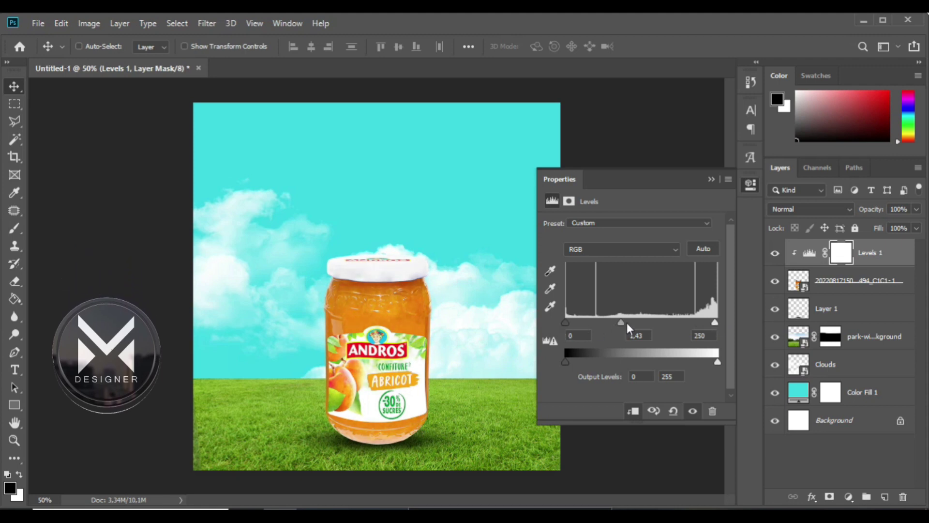
pyautogui.moveTo(626, 322); pyautogui.dragTo(638, 323)
pyautogui.moveTo(715, 322); pyautogui.dragTo(624, 324)
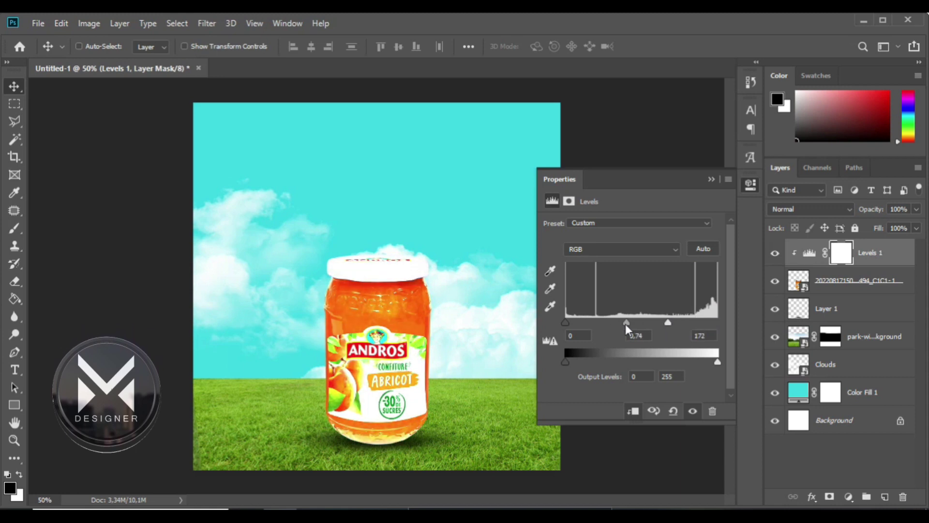
pyautogui.moveTo(565, 323)
pyautogui.mouseDown()
pyautogui.moveTo(584, 322)
pyautogui.moveTo(565, 323)
pyautogui.mouseUp()
pyautogui.moveTo(667, 321)
pyautogui.mouseDown()
pyautogui.moveTo(718, 322)
pyautogui.moveTo(625, 323)
pyautogui.mouseUp()
pyautogui.click(711, 180)
# Step: Add a clipped Brightness/Contrast adjustment with brightness -22 and contrast 53
pyautogui.click(849, 497)
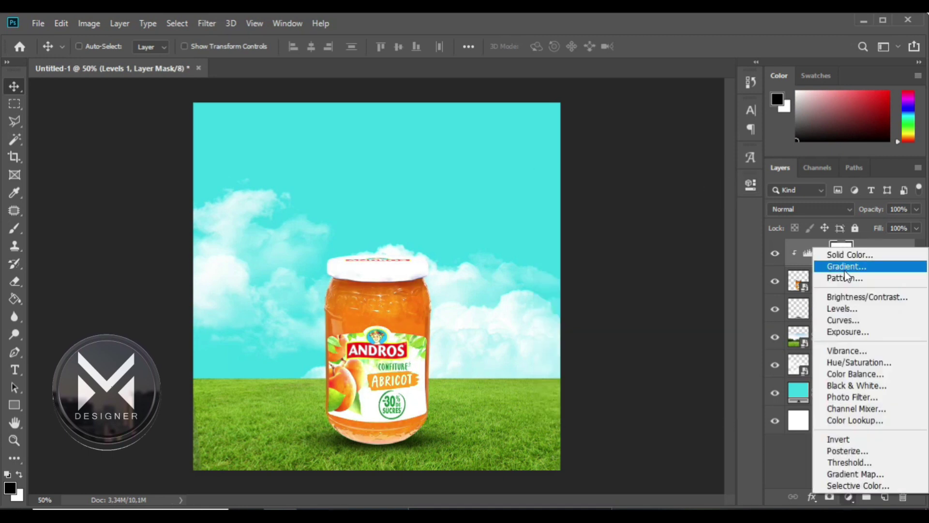
pyautogui.click(845, 291)
pyautogui.moveTo(632, 262)
pyautogui.mouseDown()
pyautogui.moveTo(620, 263)
pyautogui.moveTo(616, 289)
pyautogui.mouseUp()
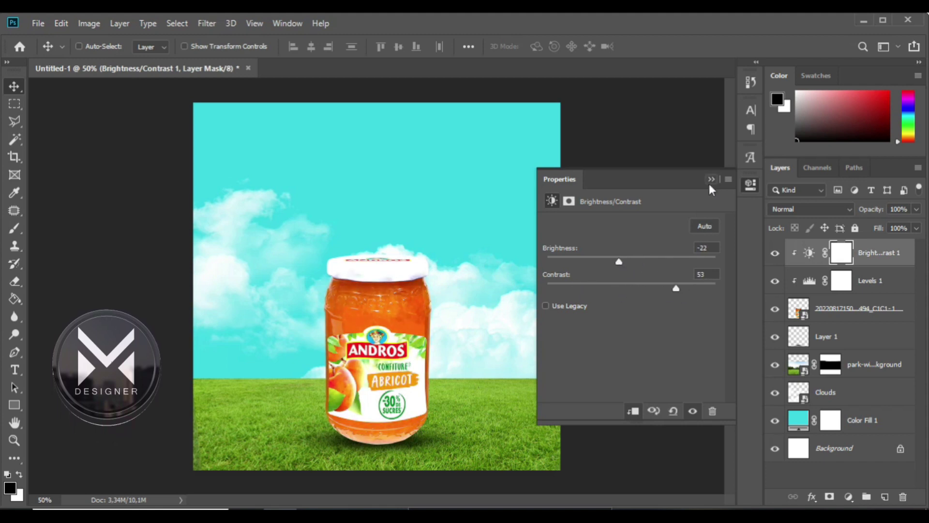
pyautogui.click(710, 182)
# Step: Place the peaches image at the jar's bottom-left, shrunk and flipped horizontally
pyautogui.hotkey('alt', 'Tab')
pyautogui.moveTo(151, 174)
pyautogui.mouseDown()
pyautogui.moveTo(532, 418)
pyautogui.moveTo(317, 244)
pyautogui.mouseUp()
pyautogui.moveTo(256, 194)
pyautogui.mouseDown()
pyautogui.moveTo(332, 412)
pyautogui.moveTo(350, 426)
pyautogui.mouseUp()
pyautogui.rightClick(339, 428)
pyautogui.click(350, 412)
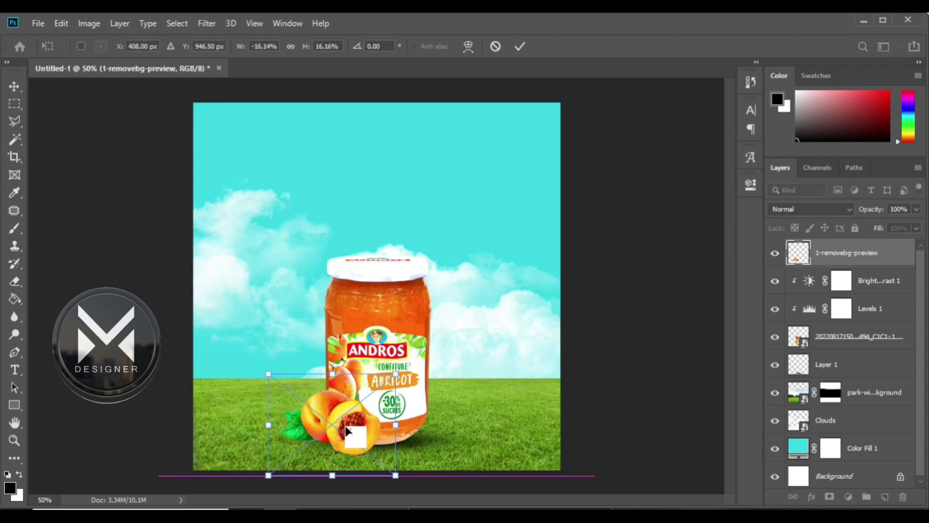
pyautogui.press('Return')
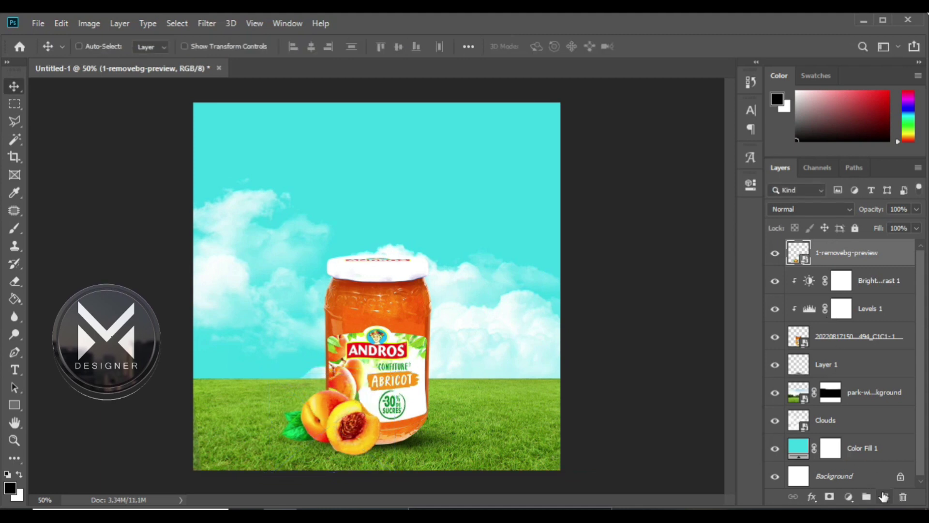
# Step: Paint a faded, squashed black shadow beneath the peaches on a layer below them
pyautogui.click(884, 497)
pyautogui.moveTo(833, 253); pyautogui.dragTo(832, 269)
pyautogui.click(19, 228)
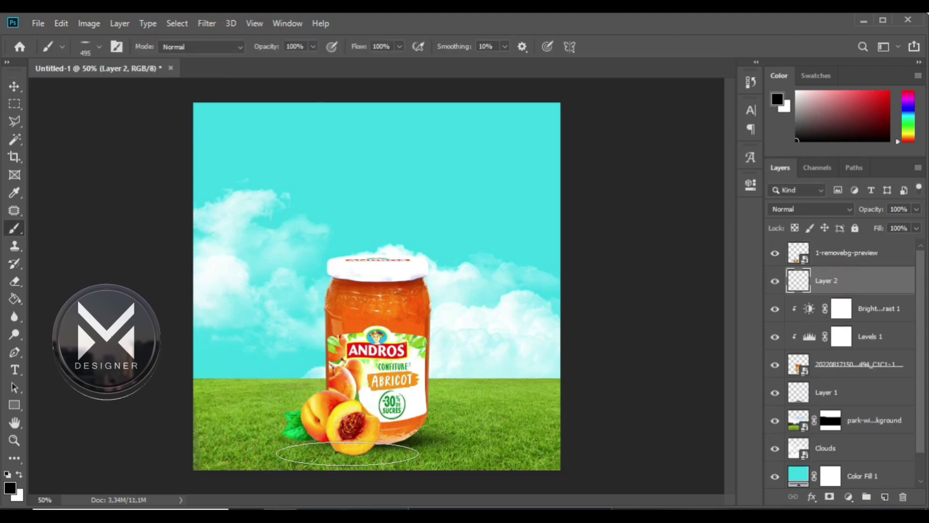
pyautogui.click(340, 444)
pyautogui.click(10, 90)
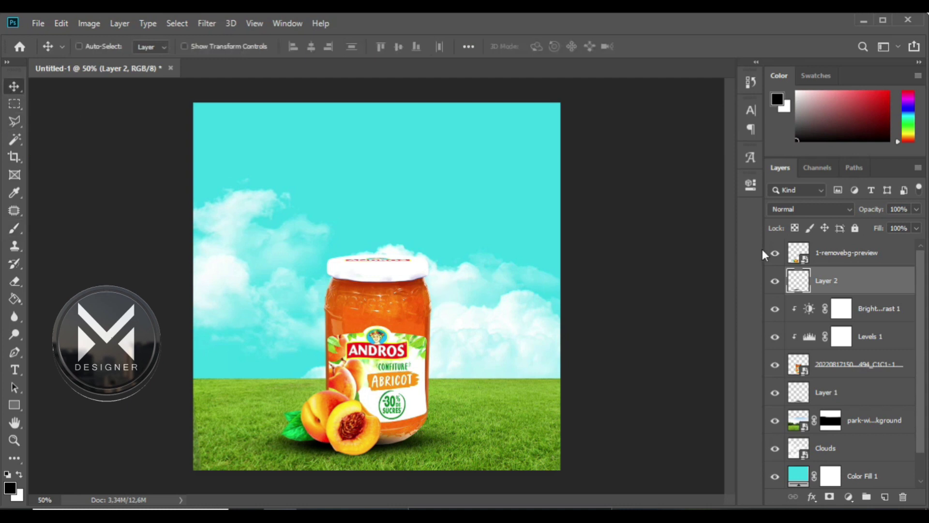
pyautogui.moveTo(868, 213); pyautogui.dragTo(854, 214)
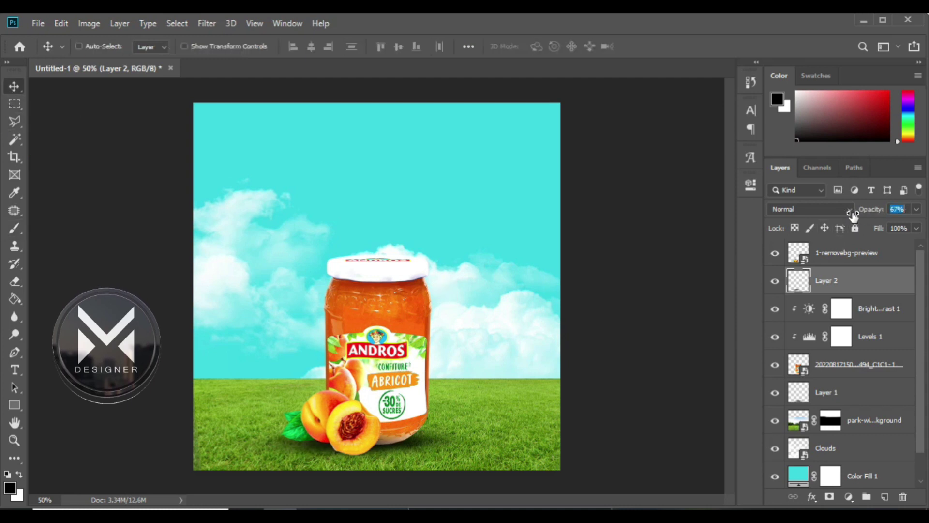
pyautogui.hotkey('ctrl', 't')
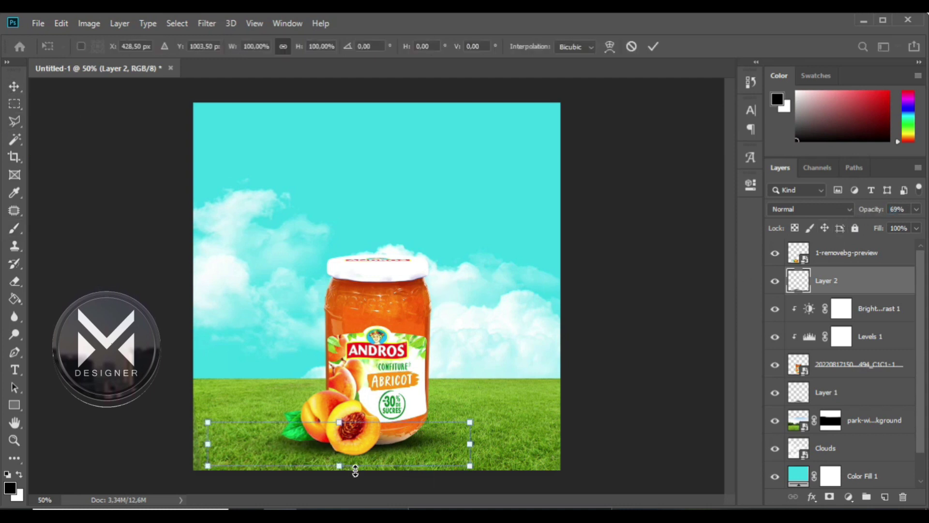
pyautogui.press('Return')
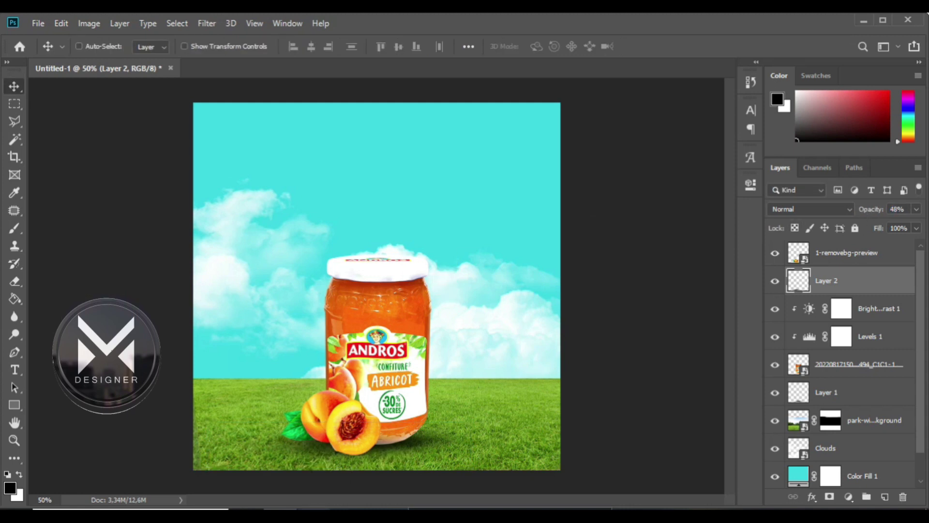
pyautogui.hotkey('alt', 'Tab')
# Step: Place the pngegg (4) palm leaf top-right and a horizontally flipped copy top-left
pyautogui.moveTo(550, 269); pyautogui.dragTo(419, 313)
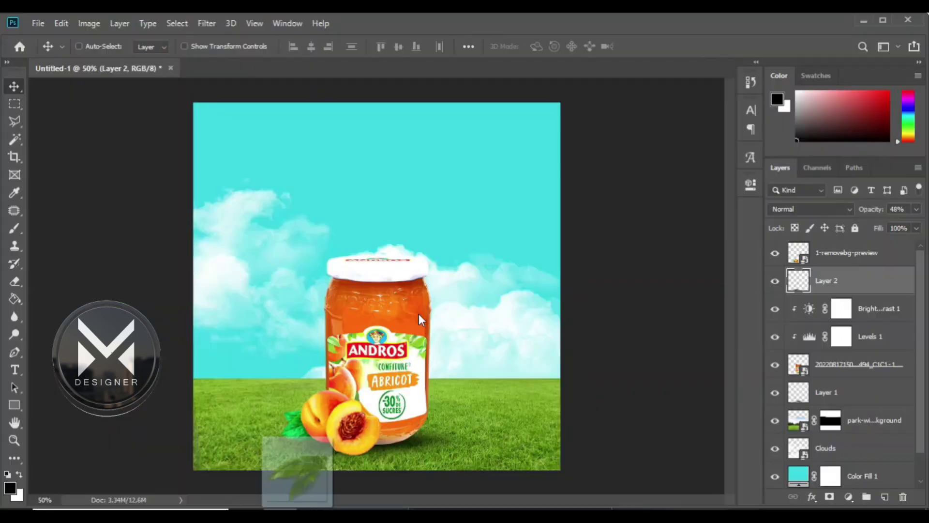
pyautogui.moveTo(442, 267); pyautogui.dragTo(551, 142)
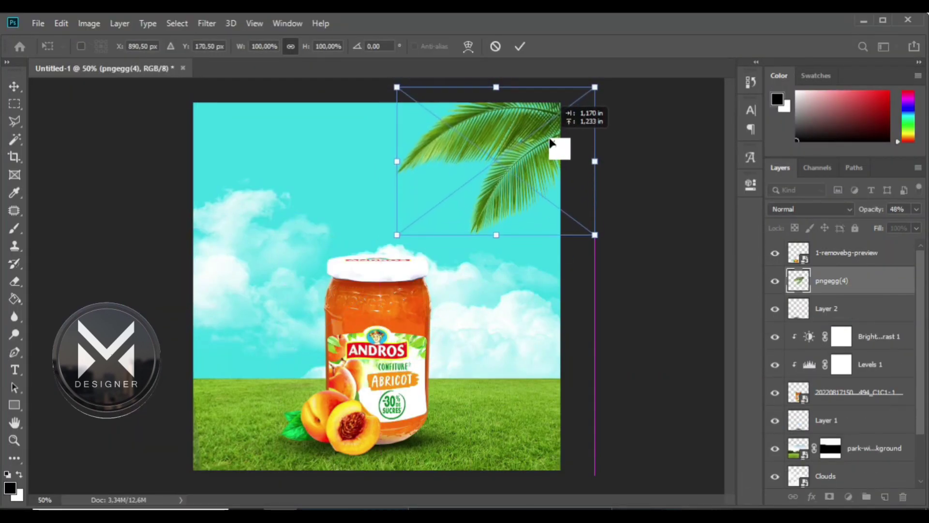
pyautogui.press('Return')
pyautogui.moveTo(560, 145); pyautogui.dragTo(282, 303)
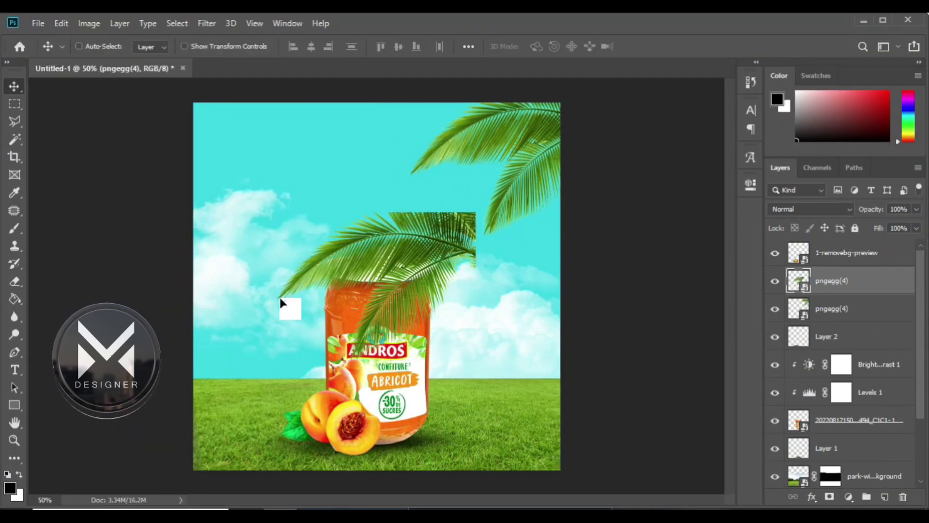
pyautogui.hotkey('ctrl', 't')
pyautogui.rightClick(282, 302)
pyautogui.click(320, 456)
pyautogui.moveTo(375, 295); pyautogui.dragTo(226, 173)
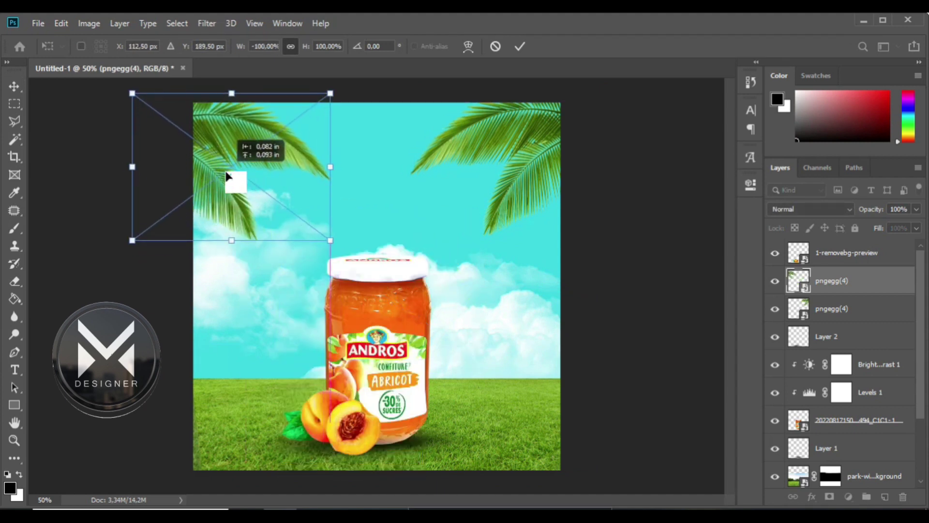
pyautogui.press('Return')
# Step: Align both palm leaves to the same height and nudge each into position
pyautogui.keyDown('ctrl'); pyautogui.click(845, 310); pyautogui.keyUp('ctrl')
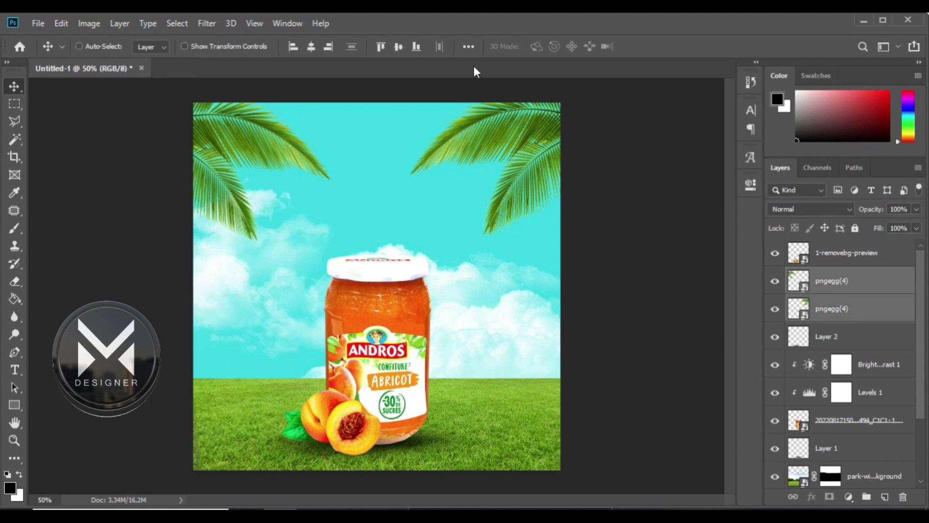
pyautogui.click(399, 47)
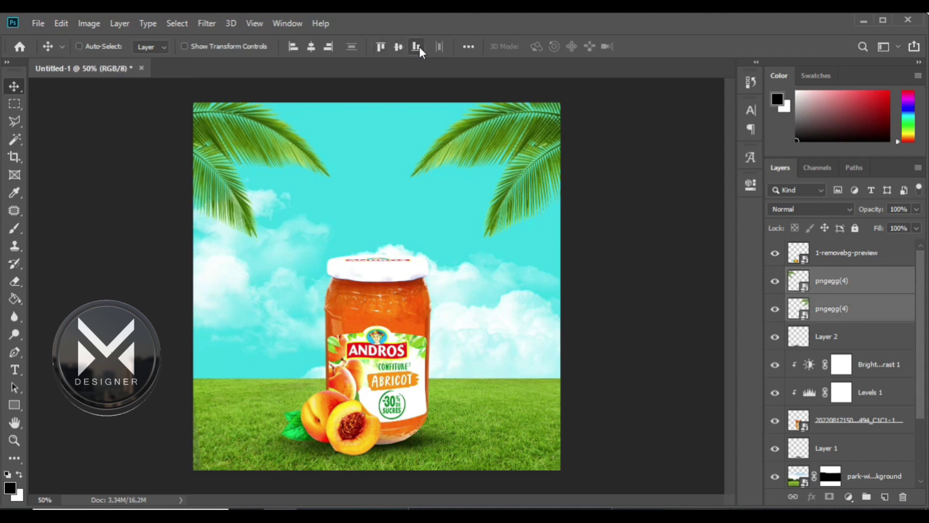
pyautogui.click(833, 280)
pyautogui.moveTo(513, 170); pyautogui.dragTo(592, 176)
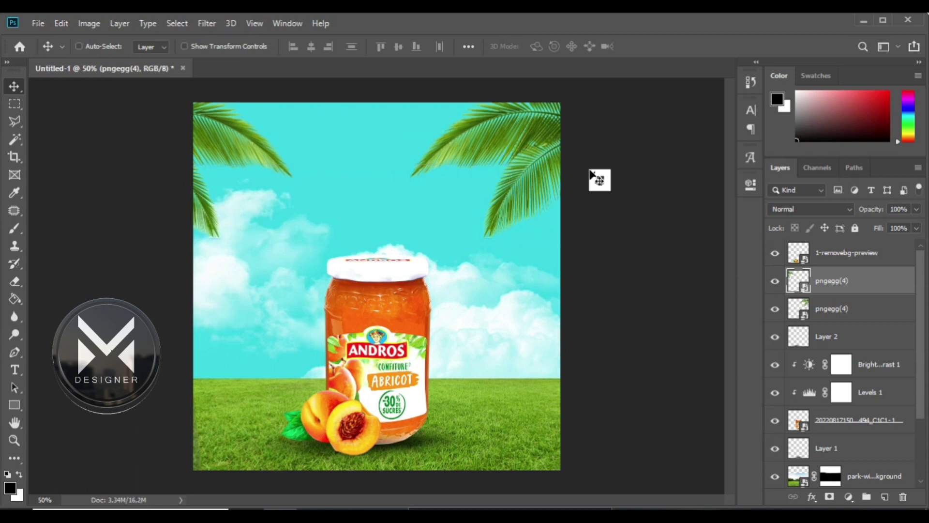
pyautogui.click(831, 307)
pyautogui.moveTo(598, 212); pyautogui.dragTo(544, 192)
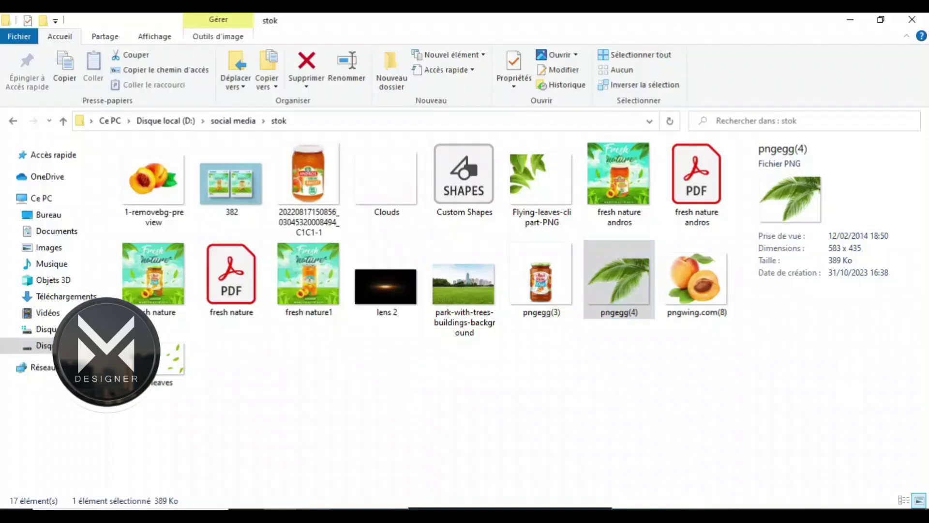
pyautogui.click(161, 392)
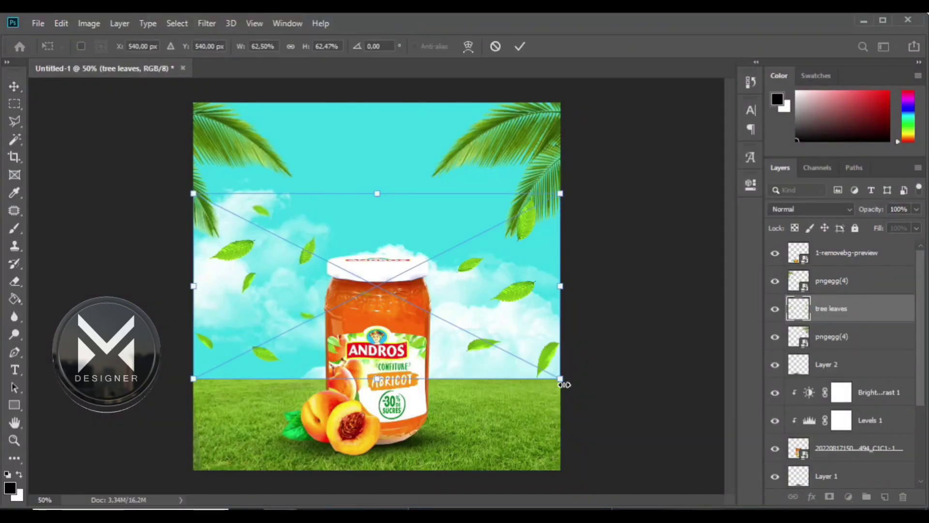
# Step: Shrink the tree leaves image and position it over the jar in the upper middle
pyautogui.moveTo(564, 384); pyautogui.dragTo(503, 351)
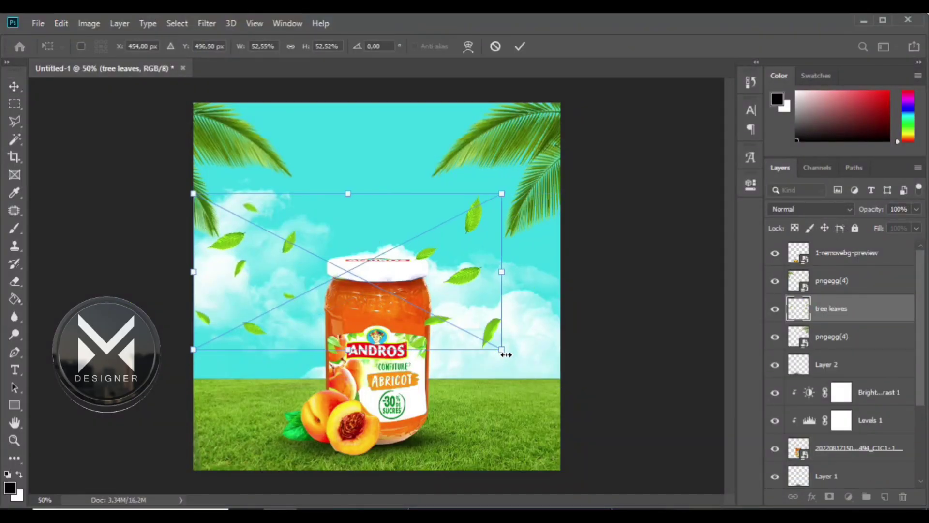
pyautogui.moveTo(436, 313)
pyautogui.mouseDown()
pyautogui.moveTo(478, 330)
pyautogui.moveTo(461, 277)
pyautogui.moveTo(462, 298)
pyautogui.mouseUp()
pyautogui.press('Return')
pyautogui.hotkey('ctrl', 't')
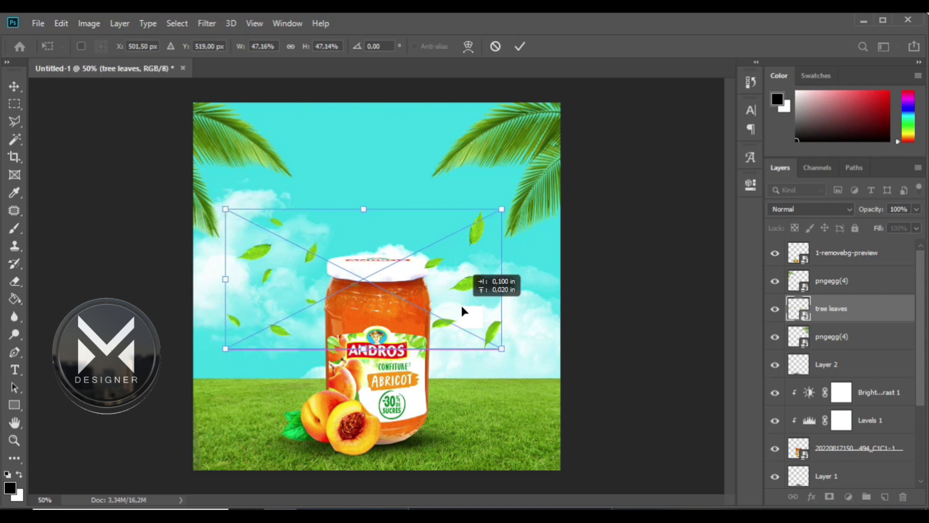
pyautogui.press('Return')
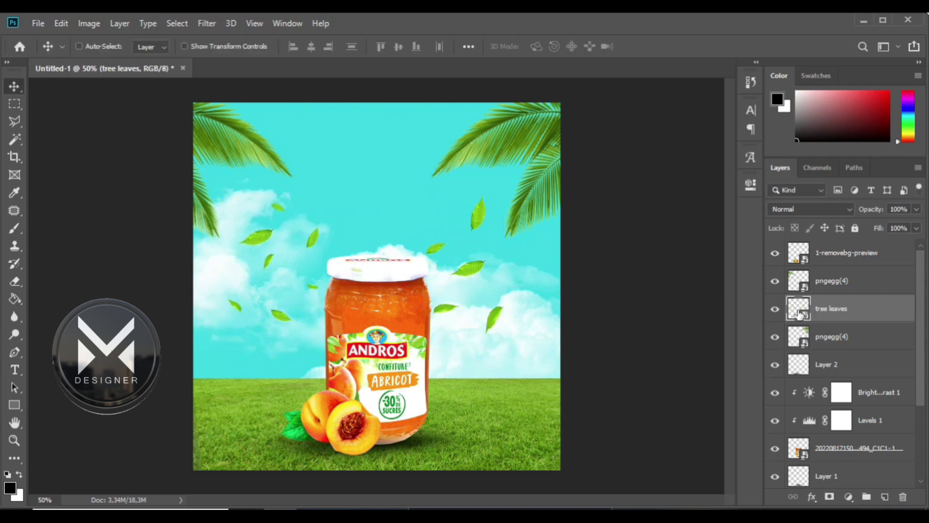
pyautogui.doubleClick(800, 313)
# Step: Replace the scattered leaves with the right-hand leaf cluster, scaled and placed right of the jar
pyautogui.click(174, 69)
pyautogui.press('Delete')
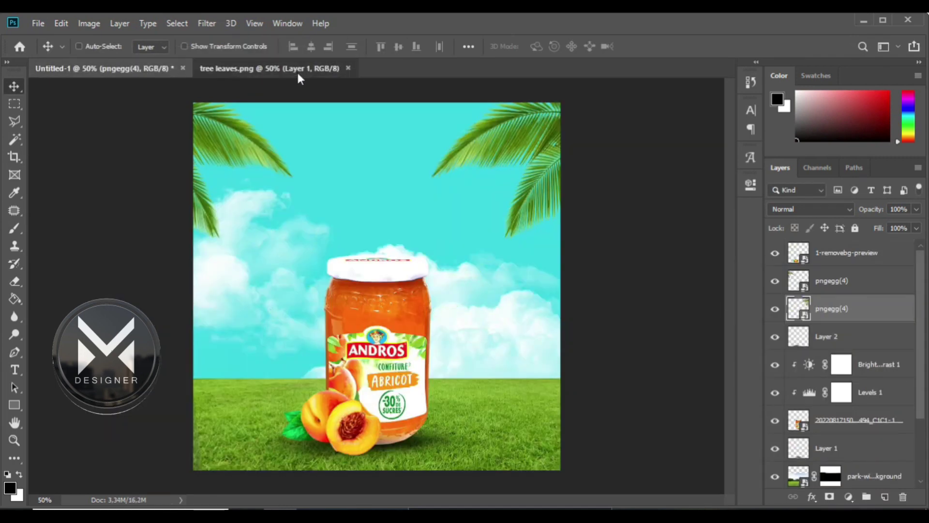
pyautogui.click(298, 70)
pyautogui.click(14, 104)
pyautogui.moveTo(493, 130); pyautogui.dragTo(688, 450)
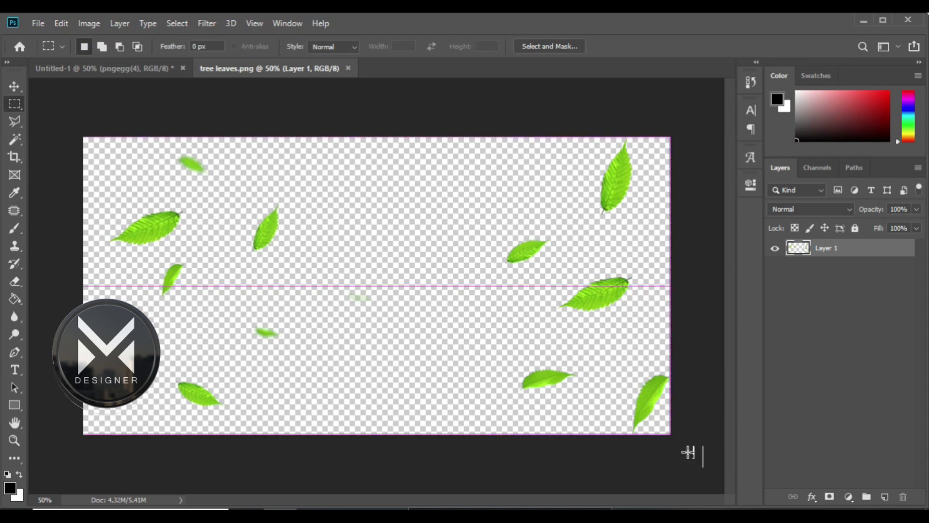
pyautogui.click(14, 86)
pyautogui.moveTo(595, 197)
pyautogui.mouseDown()
pyautogui.moveTo(140, 72)
pyautogui.moveTo(429, 186)
pyautogui.mouseUp()
pyautogui.hotkey('ctrl', 't')
pyautogui.moveTo(477, 443); pyautogui.dragTo(405, 331)
pyautogui.moveTo(360, 256); pyautogui.dragTo(471, 283)
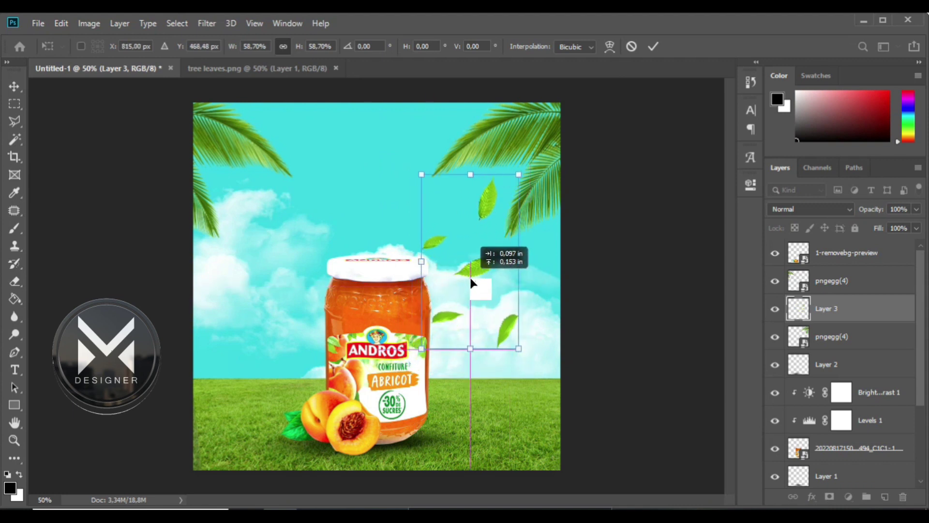
pyautogui.moveTo(470, 278); pyautogui.dragTo(464, 281)
pyautogui.press('Return')
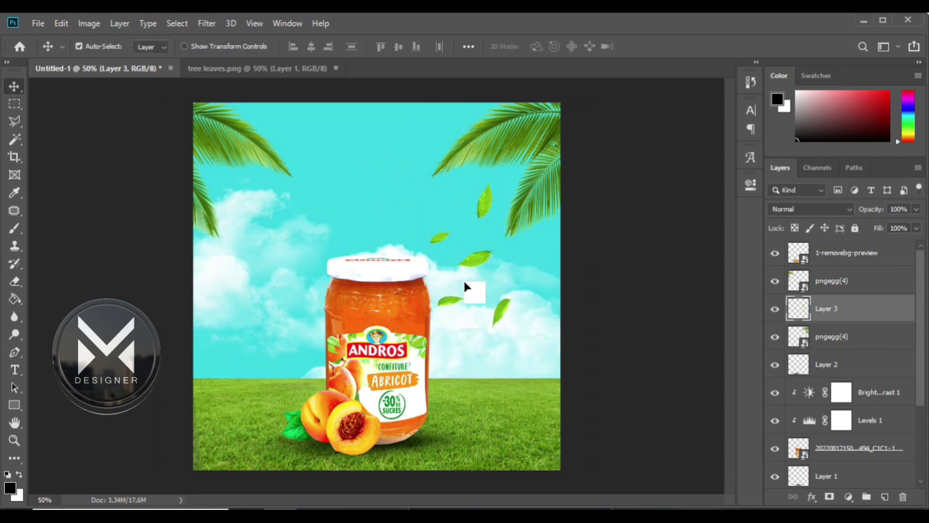
# Step: Duplicate the leaf cluster, flip it horizontally and place it left of the jar
pyautogui.hotkey('ctrl', 'v')
pyautogui.hotkey('ctrl', 't')
pyautogui.rightClick(464, 281)
pyautogui.click(512, 452)
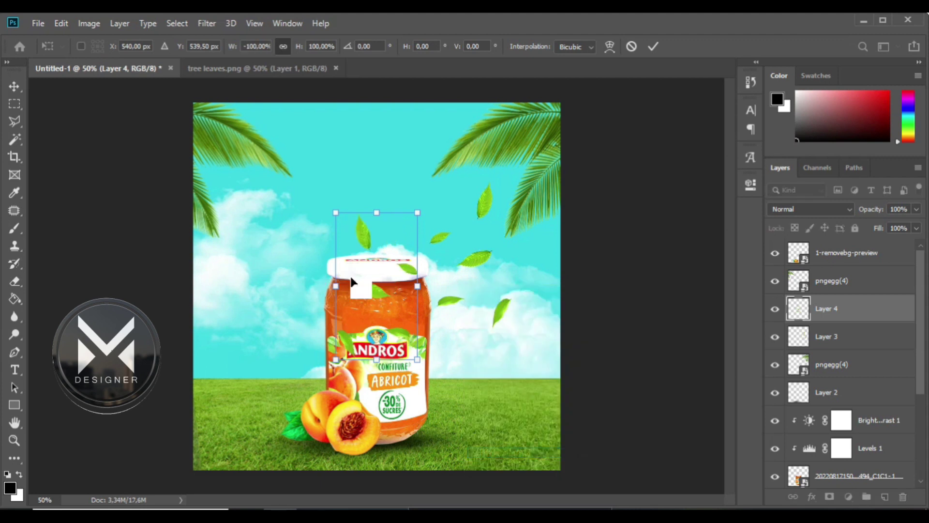
pyautogui.moveTo(371, 287); pyautogui.dragTo(281, 255)
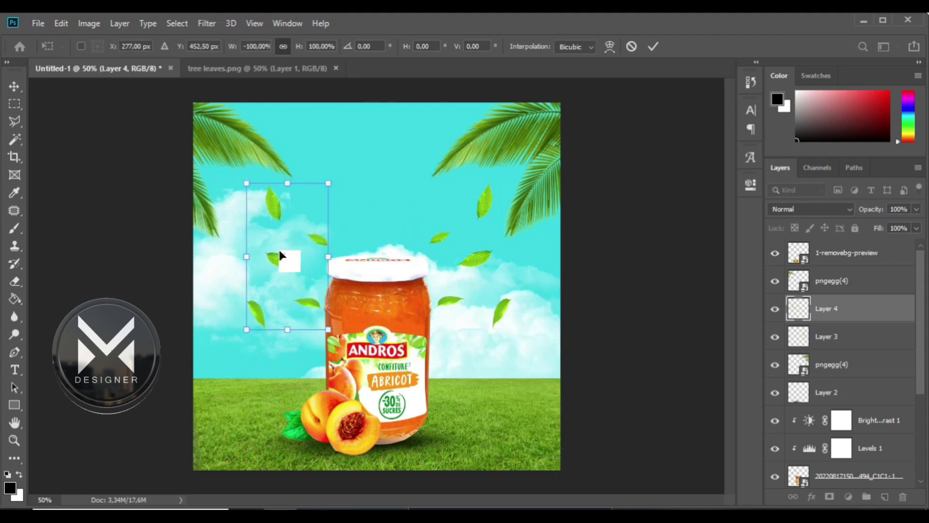
pyautogui.keyDown('shift'); pyautogui.click(844, 351); pyautogui.keyUp('shift')
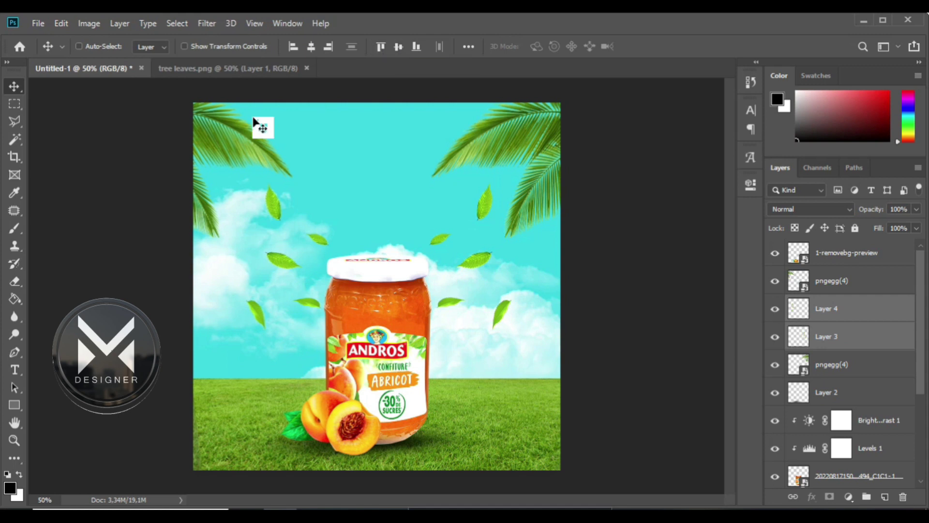
pyautogui.click(872, 336)
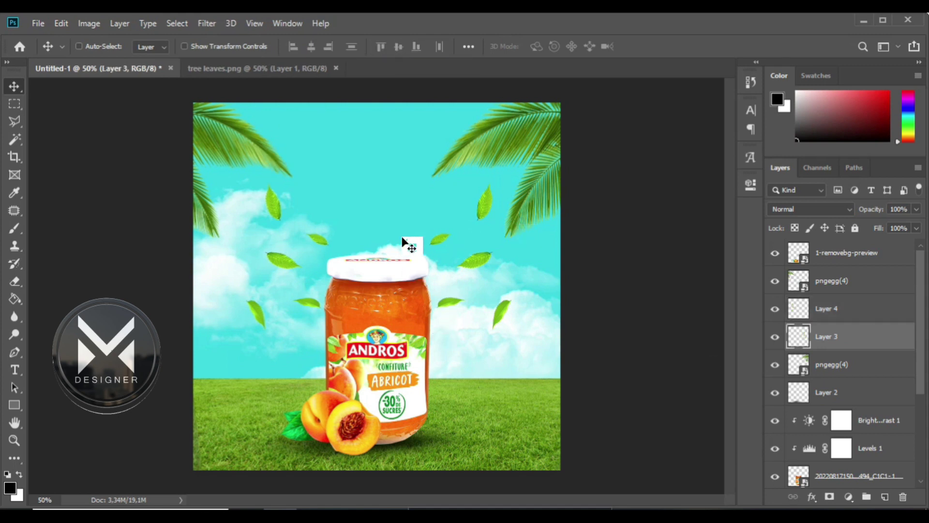
# Step: Nudge the Layer 3 leaves down-right and slide the left pngegg (4) palm frond further right
pyautogui.moveTo(300, 266); pyautogui.dragTo(310, 274)
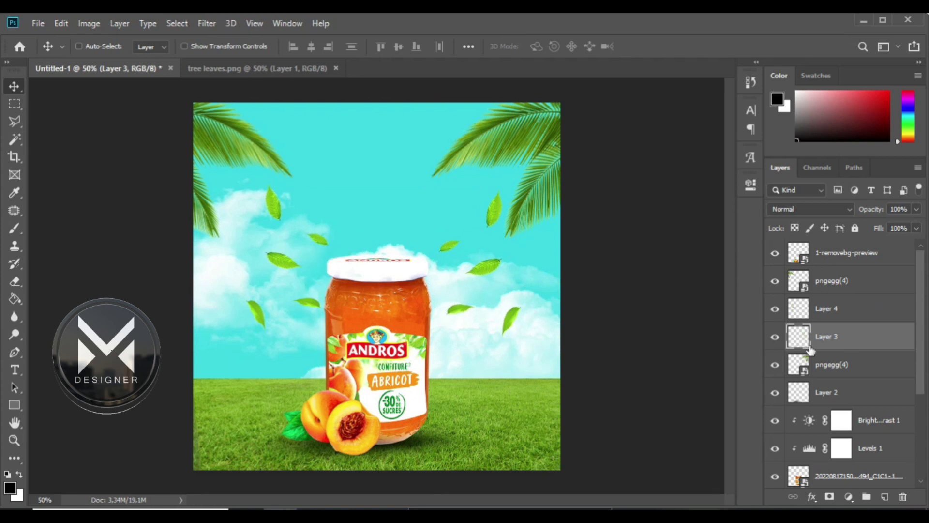
pyautogui.click(797, 283)
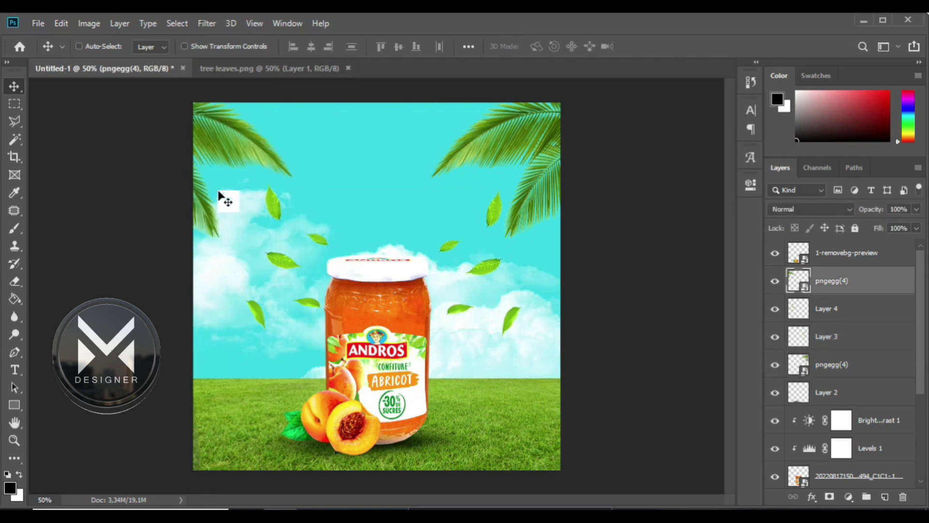
pyautogui.moveTo(219, 194); pyautogui.dragTo(246, 196)
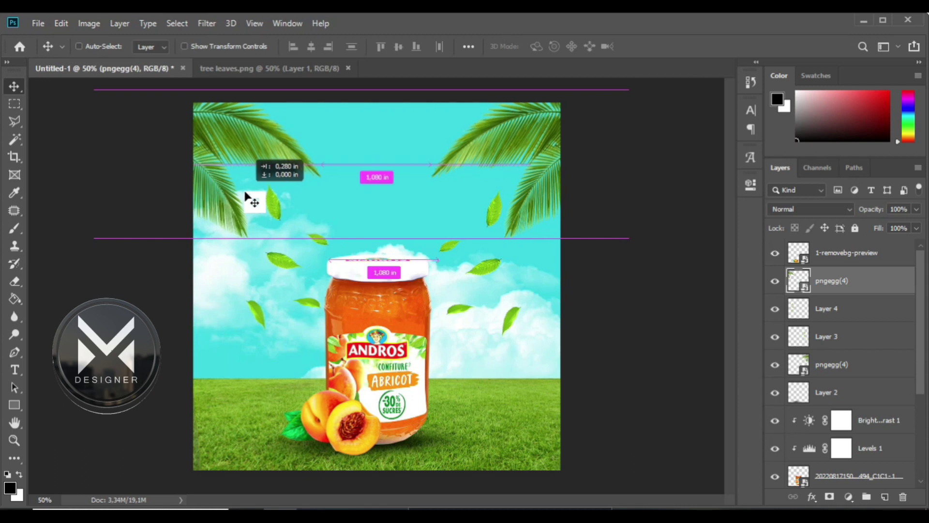
pyautogui.moveTo(247, 194); pyautogui.dragTo(261, 195)
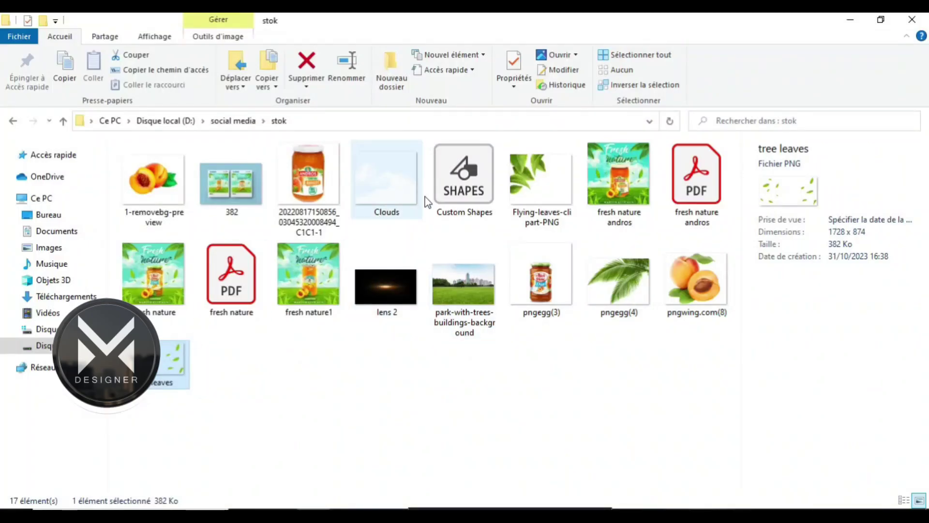
# Step: Place the Flying-leaves-clipart image, flip it horizontally and vertically, and enlarge it in the bottom-right corner
pyautogui.moveTo(543, 179)
pyautogui.mouseDown()
pyautogui.moveTo(317, 489)
pyautogui.moveTo(554, 415)
pyautogui.moveTo(312, 237)
pyautogui.mouseUp()
pyautogui.moveTo(256, 185); pyautogui.dragTo(351, 288)
pyautogui.rightClick(350, 288)
pyautogui.click(348, 438)
pyautogui.rightClick(378, 283)
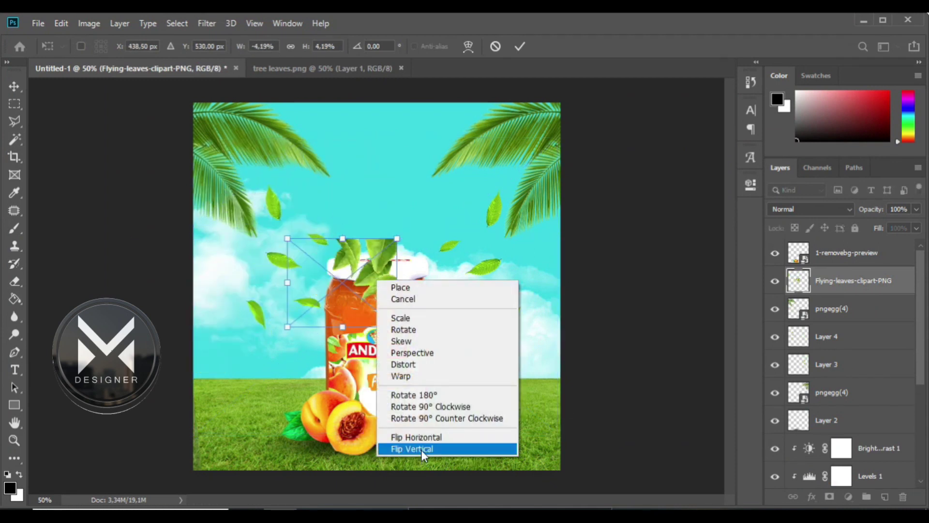
pyautogui.click(421, 449)
pyautogui.moveTo(390, 320); pyautogui.dragTo(520, 444)
pyautogui.moveTo(451, 381); pyautogui.dragTo(401, 338)
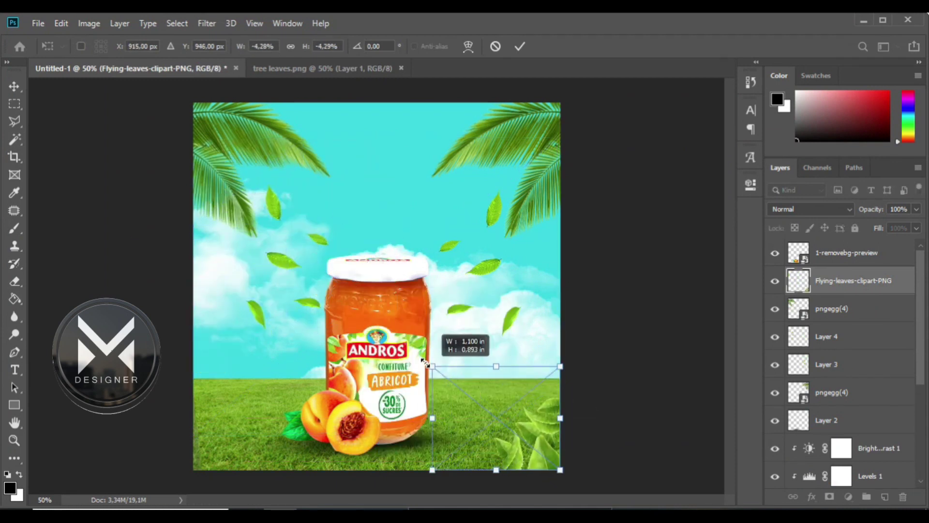
pyautogui.press('Return')
# Step: Copy the leaf cluster, flip it horizontally, and place the copy in the bottom-left corner
pyautogui.moveTo(540, 446)
pyautogui.mouseDown()
pyautogui.moveTo(556, 450)
pyautogui.moveTo(369, 335)
pyautogui.mouseUp()
pyautogui.hotkey('ctrl', 't')
pyautogui.rightClick(387, 280)
pyautogui.click(414, 439)
pyautogui.moveTo(319, 302); pyautogui.dragTo(232, 440)
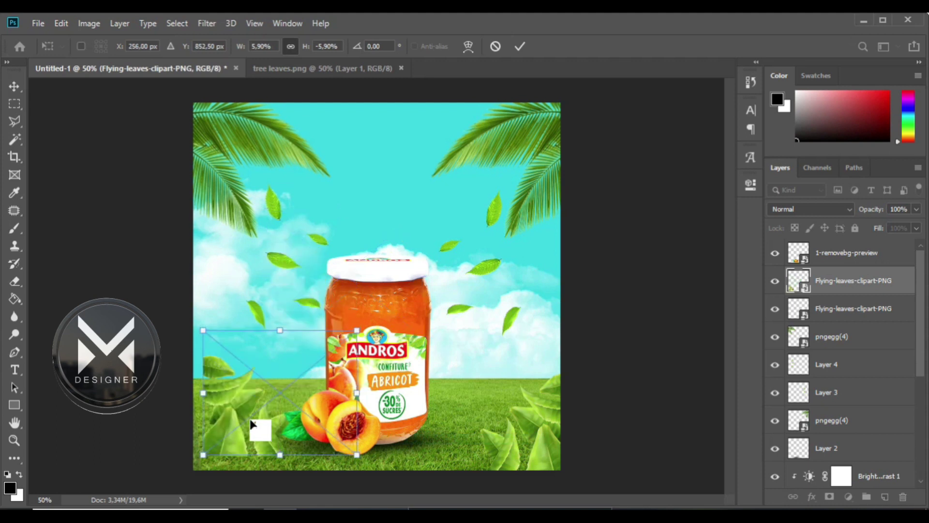
pyautogui.press('Return')
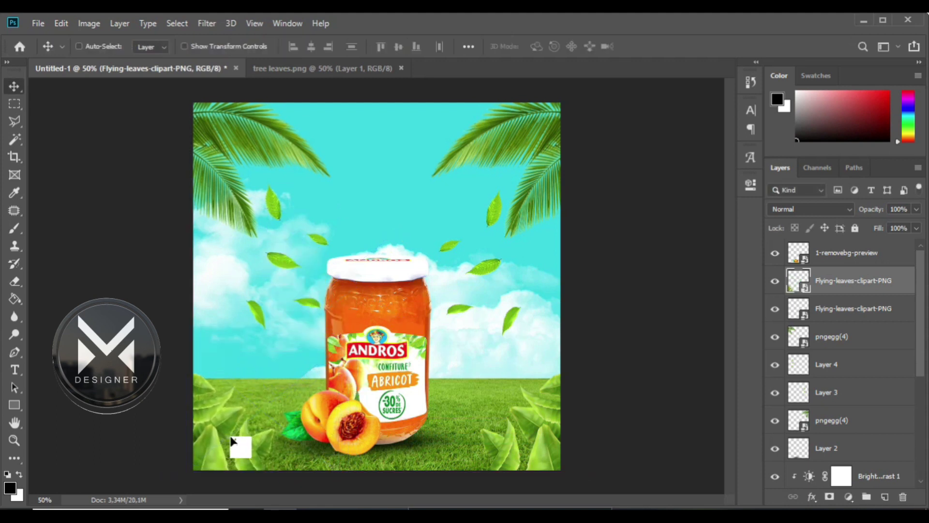
pyautogui.scroll(-5, 920, 329)
pyautogui.keyDown('ctrl'); pyautogui.click(882, 339); pyautogui.keyUp('ctrl')
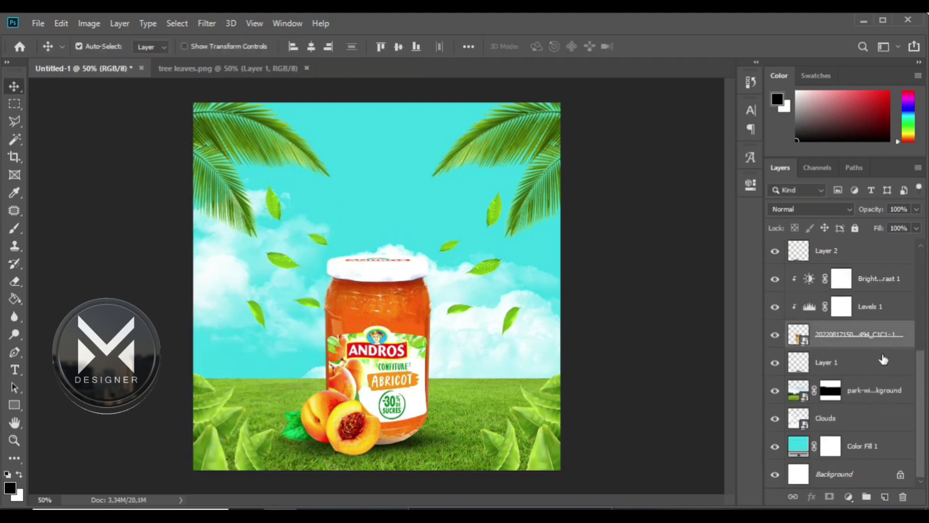
pyautogui.keyDown('ctrl'); pyautogui.click(883, 368); pyautogui.keyUp('ctrl')
pyautogui.moveTo(915, 368); pyautogui.dragTo(921, 258)
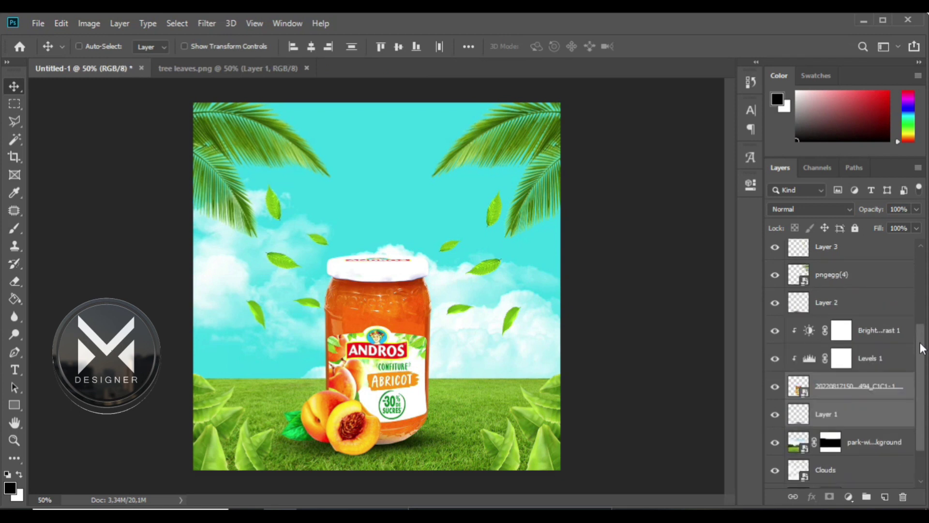
pyautogui.click(847, 277)
pyautogui.click(850, 256)
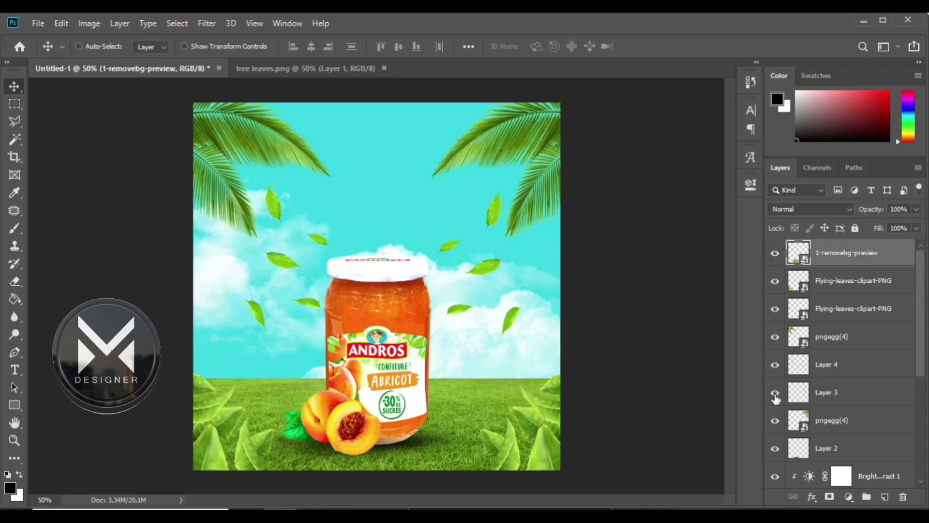
pyautogui.click(775, 309)
pyautogui.scroll(-1, 903, 299)
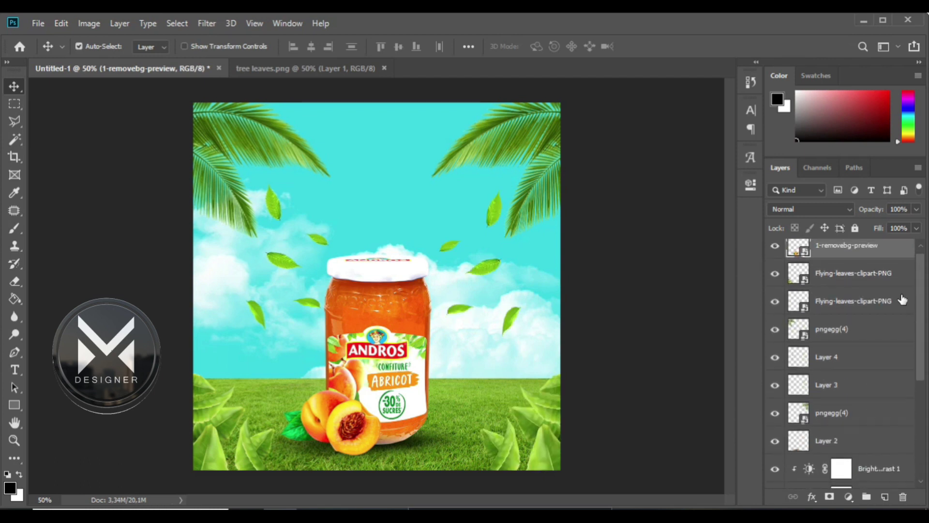
pyautogui.keyDown('ctrl'); pyautogui.click(829, 443); pyautogui.keyUp('ctrl')
pyautogui.scroll(-5, 830, 436)
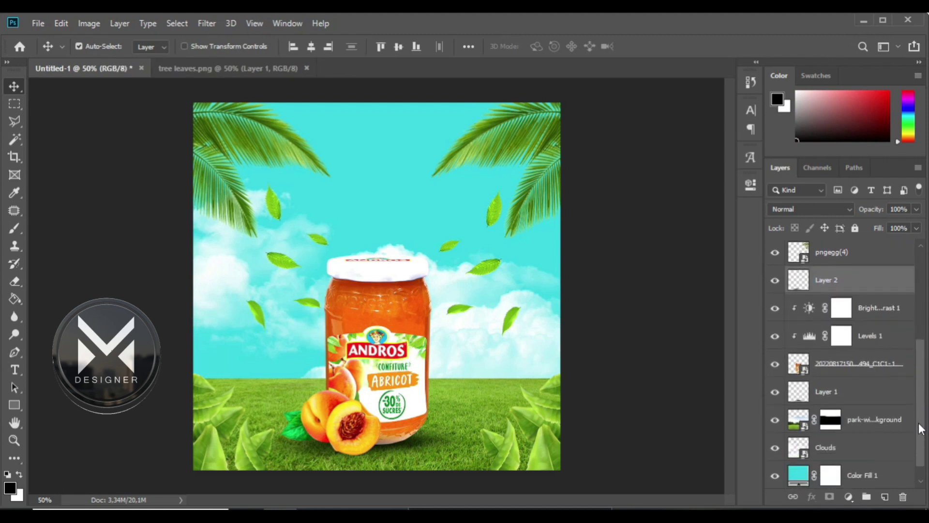
pyautogui.keyDown('ctrl'); pyautogui.click(828, 355); pyautogui.keyUp('ctrl')
pyautogui.keyDown('ctrl'); pyautogui.click(827, 384); pyautogui.keyUp('ctrl')
# Step: Shift the jar right, shrink Layer 4 leaves left of it, and delete Layer 3
pyautogui.moveTo(392, 383); pyautogui.dragTo(404, 383)
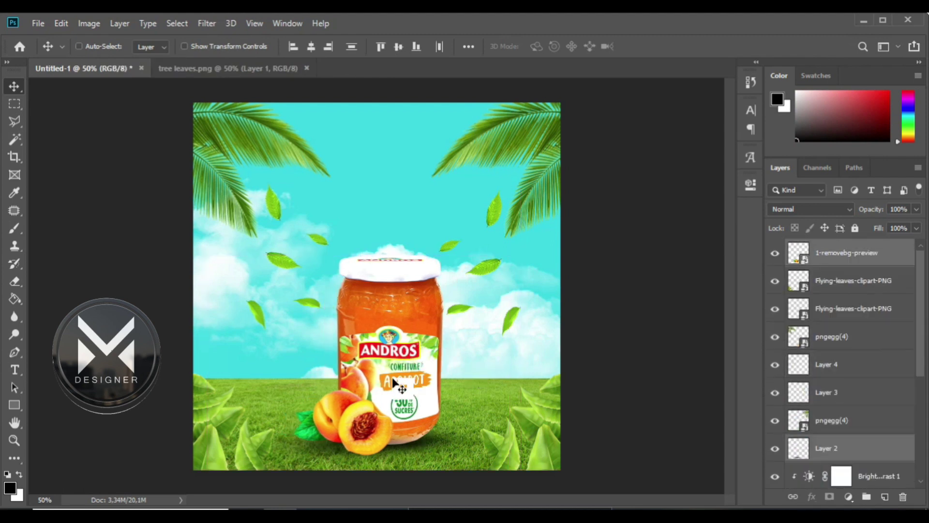
pyautogui.scroll(-2, 812, 361)
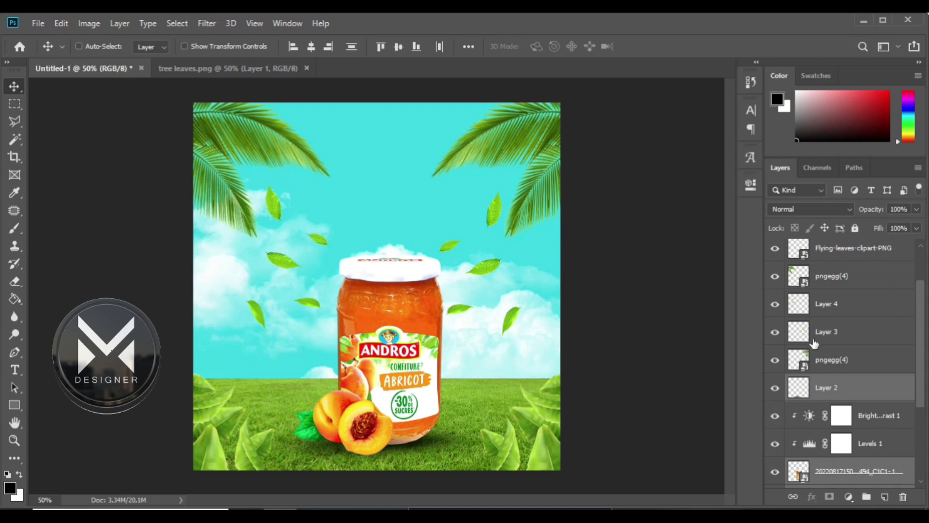
pyautogui.click(796, 308)
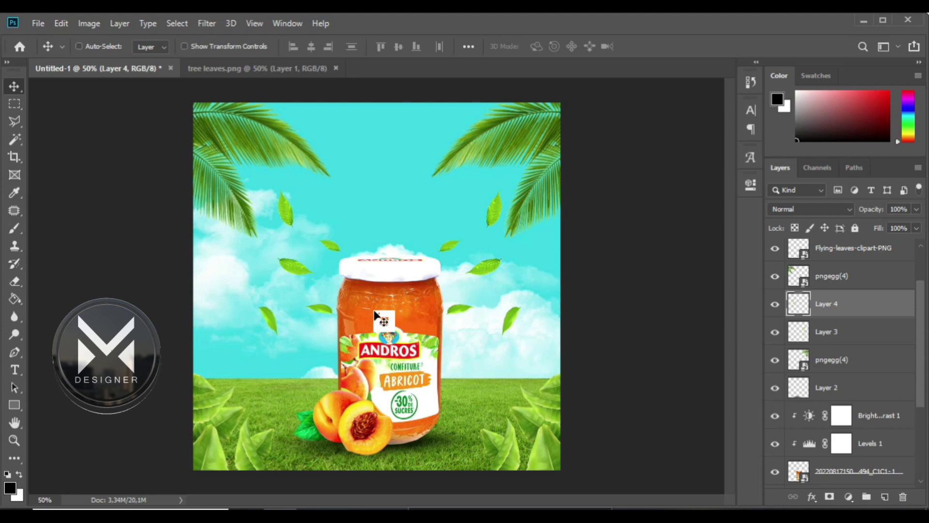
pyautogui.moveTo(378, 317); pyautogui.dragTo(288, 324)
pyautogui.hotkey('ctrl', 't')
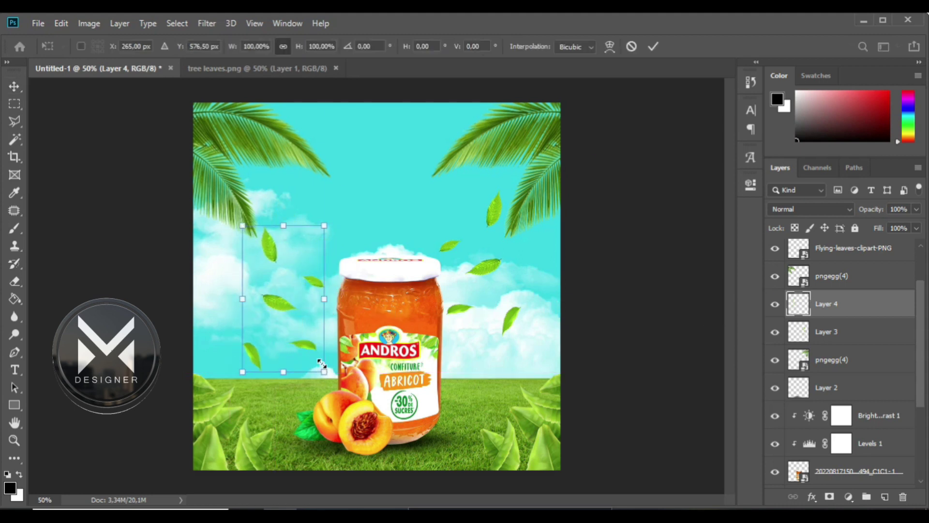
pyautogui.moveTo(322, 363); pyautogui.dragTo(312, 350)
pyautogui.moveTo(278, 308); pyautogui.dragTo(276, 329)
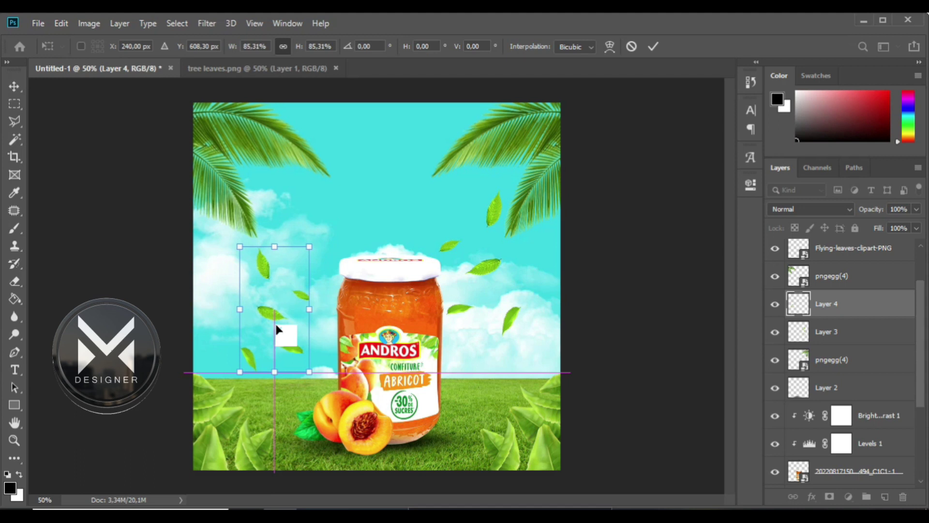
pyautogui.press('Return')
pyautogui.click(797, 334)
pyautogui.press('Delete')
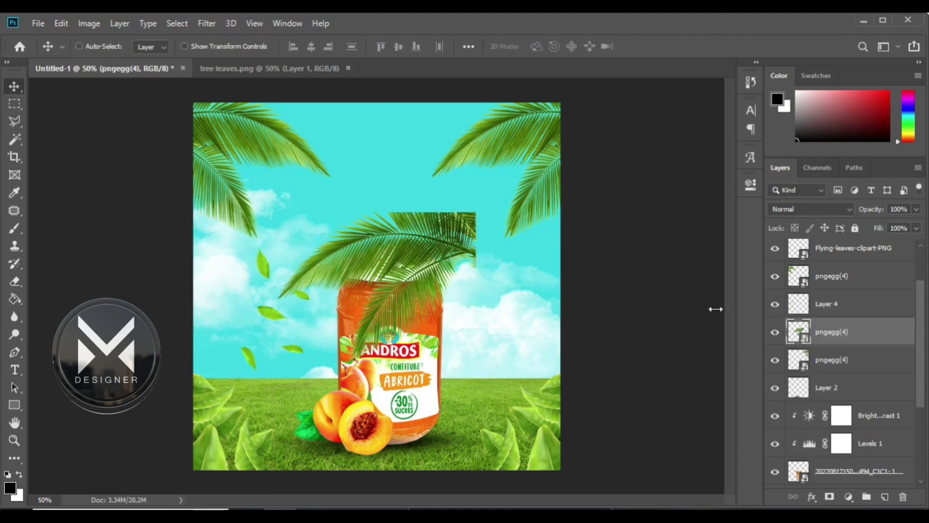
# Step: Duplicate the Layer 4 leaves as Layer 5, flip horizontally, and position right of the jar
pyautogui.click(808, 298)
pyautogui.hotkey('ctrl', 'shift', 'alt', 'n')
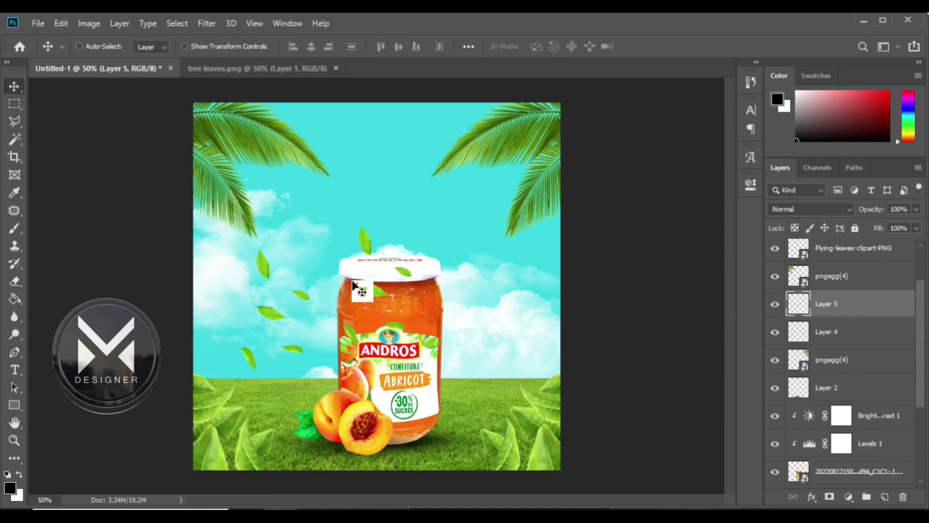
pyautogui.moveTo(354, 286); pyautogui.dragTo(477, 293)
pyautogui.hotkey('ctrl', 't')
pyautogui.rightClick(478, 291)
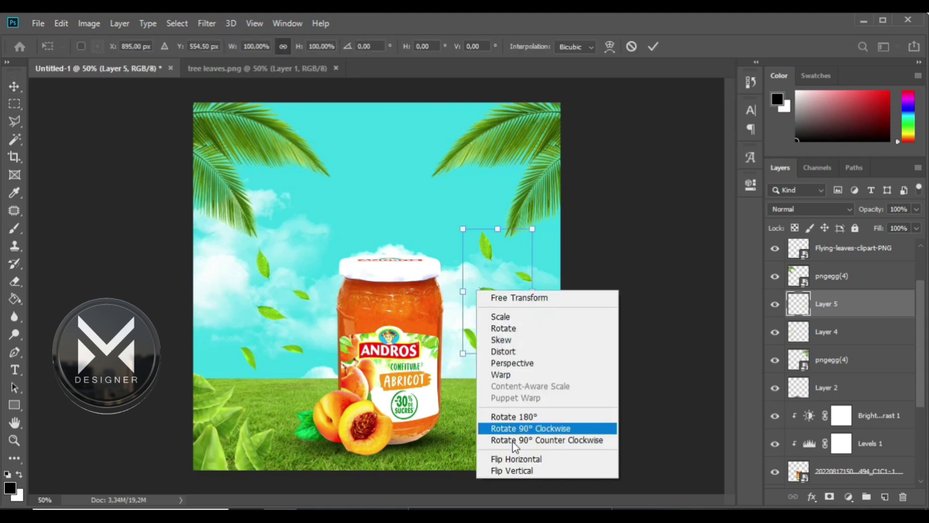
pyautogui.click(513, 459)
pyautogui.moveTo(499, 322); pyautogui.dragTo(495, 333)
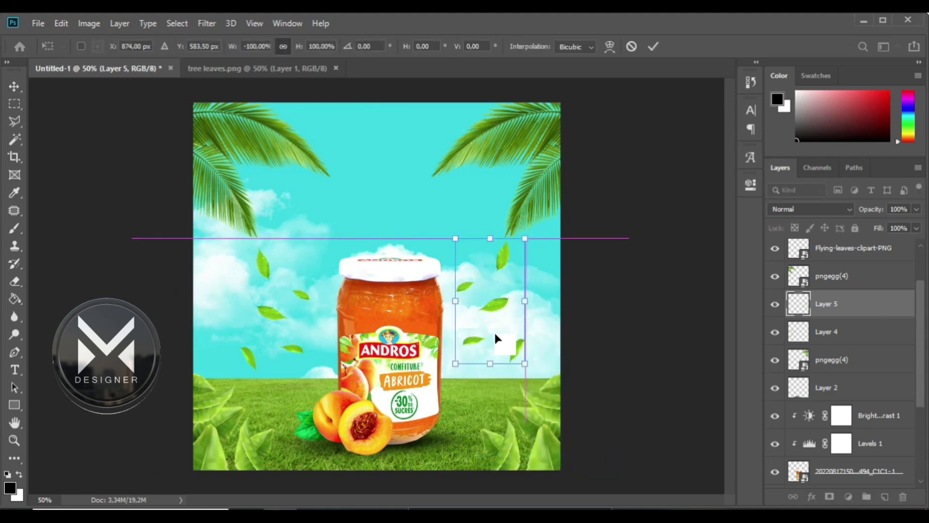
pyautogui.press('Down')
pyautogui.press('Down')
pyautogui.press('Down')
pyautogui.hotkey('shift', 'Right')
pyautogui.press('Right')
pyautogui.press('Right')
pyautogui.press('Right')
pyautogui.press('Down')
pyautogui.press('Down')
pyautogui.press('Down')
pyautogui.press('Down')
pyautogui.press('Down')
pyautogui.press('Down')
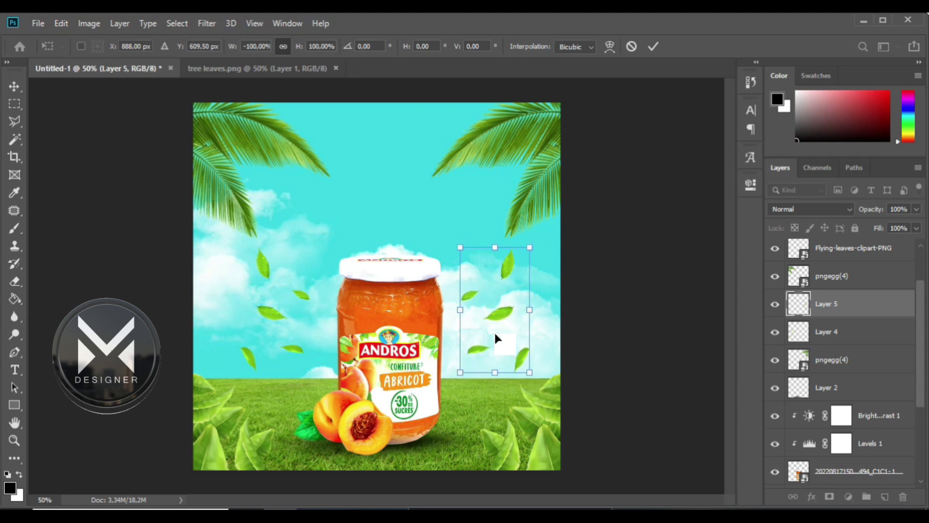
pyautogui.press('Return')
# Step: Add a smaller 'Fresh' title in the sky near the top centre
pyautogui.click(15, 369)
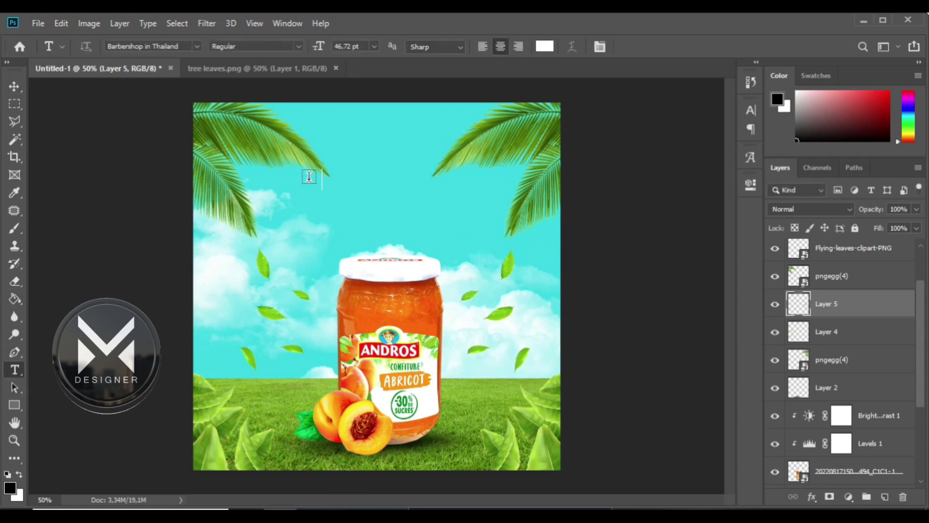
pyautogui.moveTo(310, 179); pyautogui.dragTo(495, 255)
pyautogui.write('Fresh')
pyautogui.hotkey('ctrl', 'a')
pyautogui.moveTo(319, 47); pyautogui.dragTo(305, 49)
pyautogui.hotkey('ctrl', 'Return')
pyautogui.press('v')
pyautogui.moveTo(448, 212); pyautogui.dragTo(420, 187)
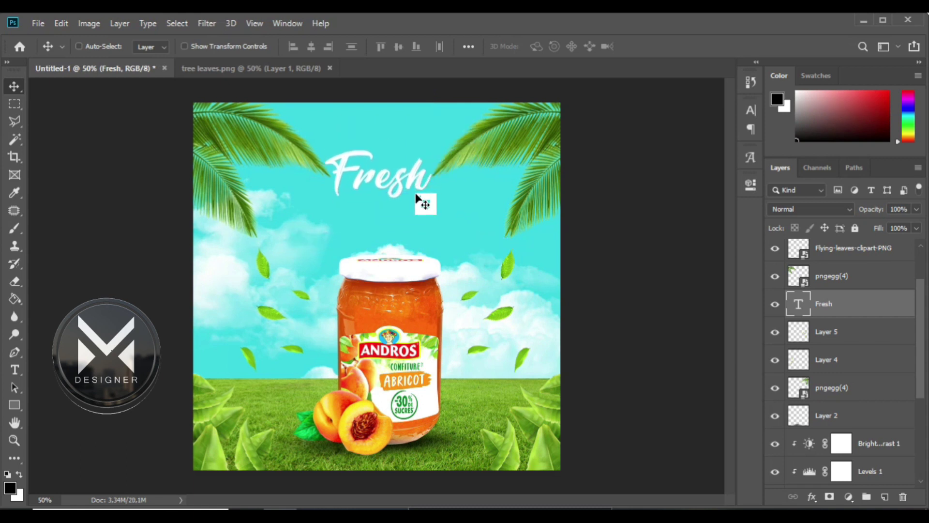
# Step: Duplicate the title, retype it as 'Nature', and colour it deep leaf green
pyautogui.moveTo(416, 228); pyautogui.dragTo(416, 225)
pyautogui.doubleClick(415, 225)
pyautogui.write('n')
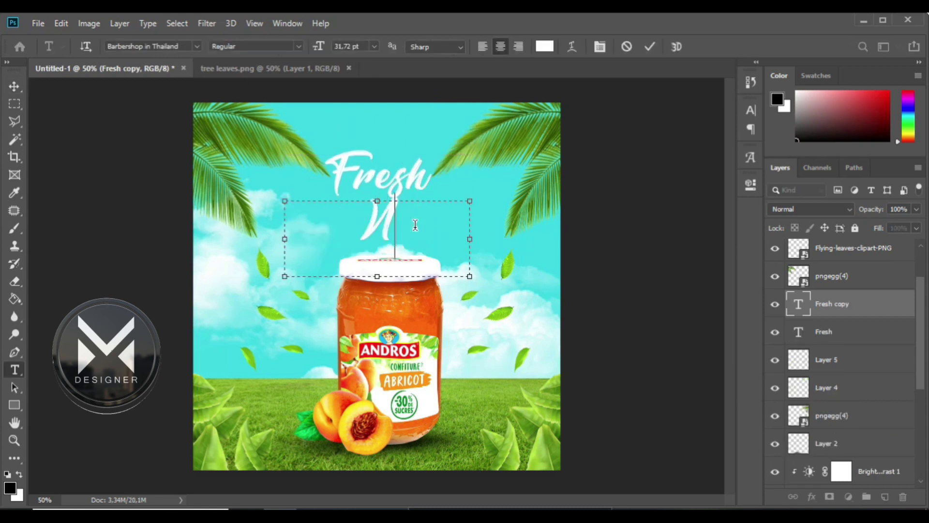
pyautogui.write('ature')
pyautogui.hotkey('ctrl', 'a')
pyautogui.click(545, 46)
pyautogui.click(507, 270)
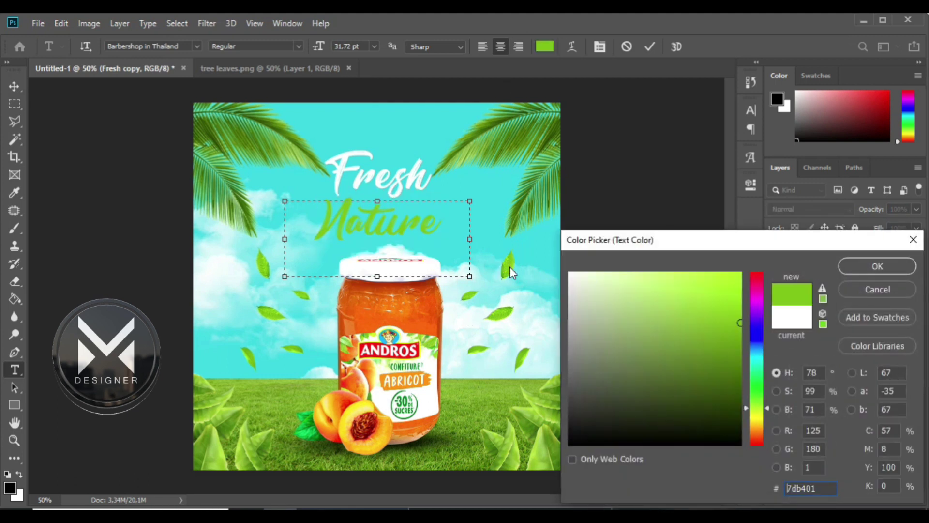
pyautogui.moveTo(748, 411); pyautogui.dragTo(748, 382)
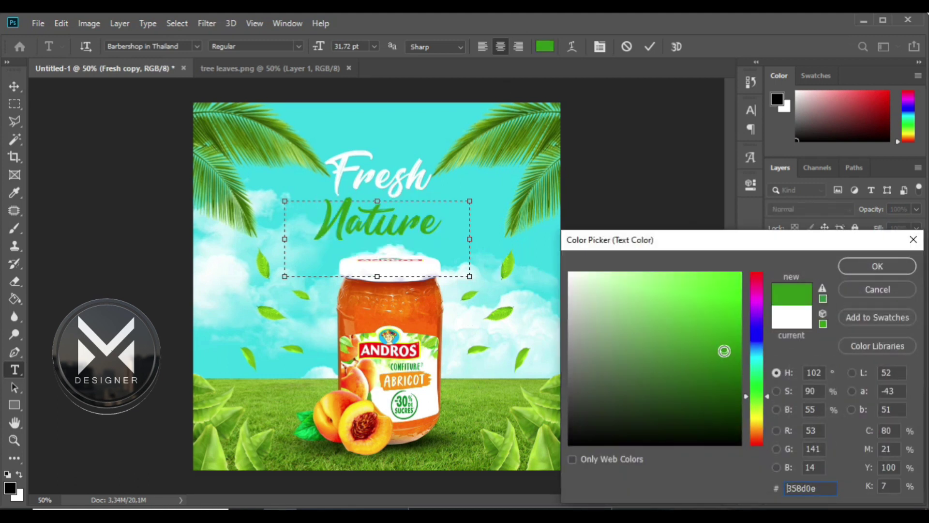
pyautogui.click(878, 266)
pyautogui.click(13, 87)
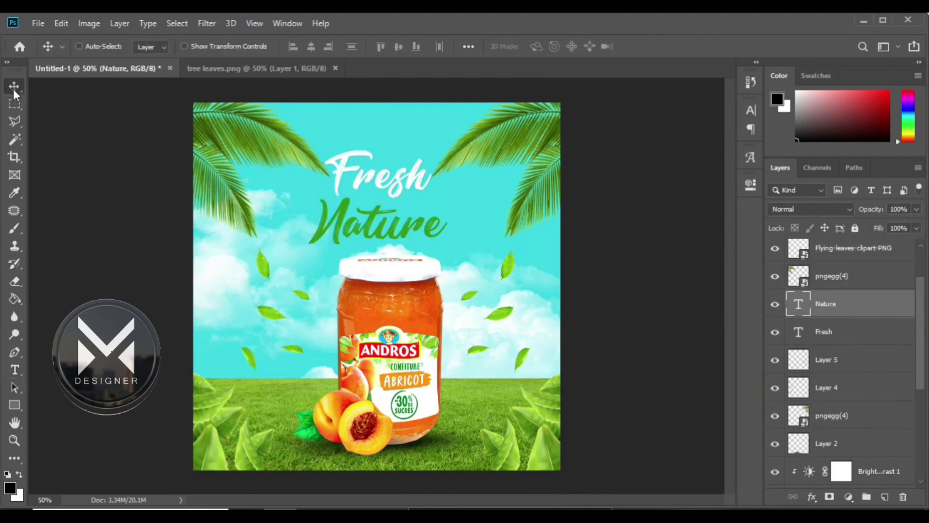
# Step: Draw a white custom splash shape at the right end of Nature
pyautogui.click(17, 406)
pyautogui.click(55, 469)
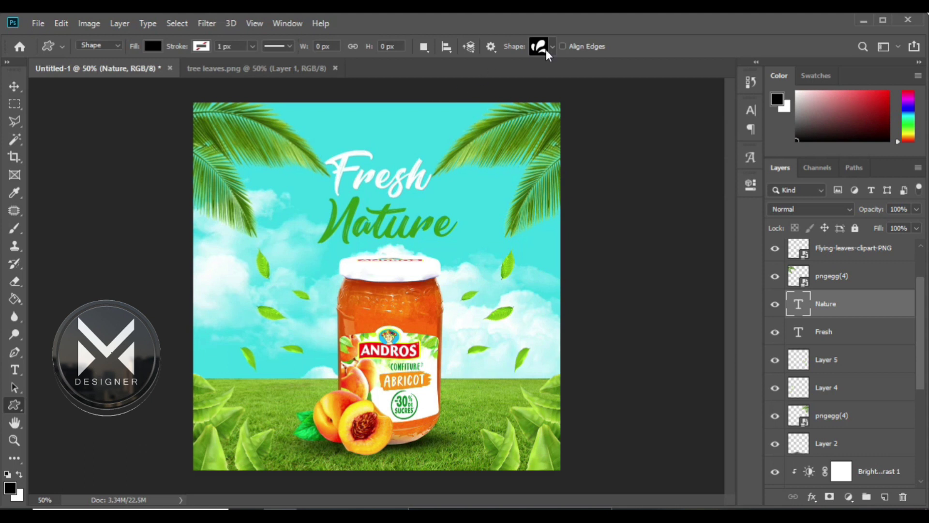
pyautogui.moveTo(461, 209); pyautogui.dragTo(478, 227)
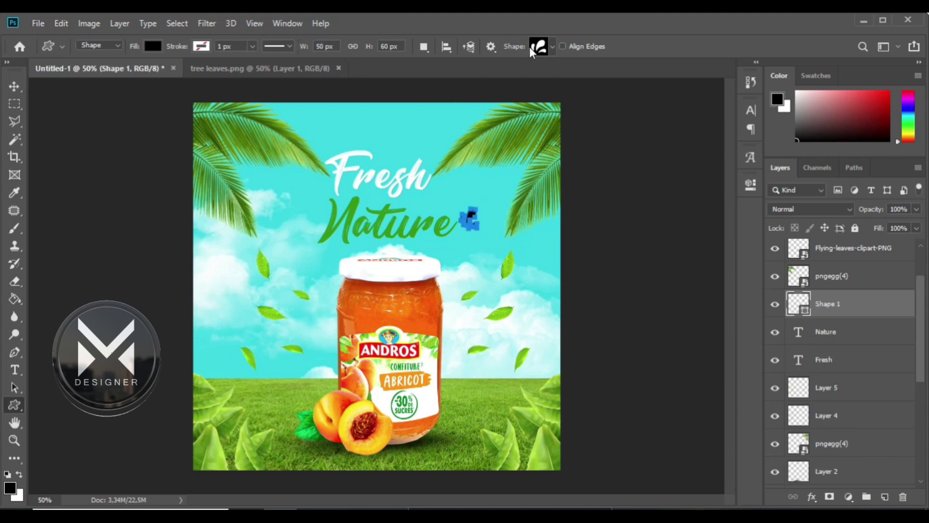
pyautogui.click(158, 47)
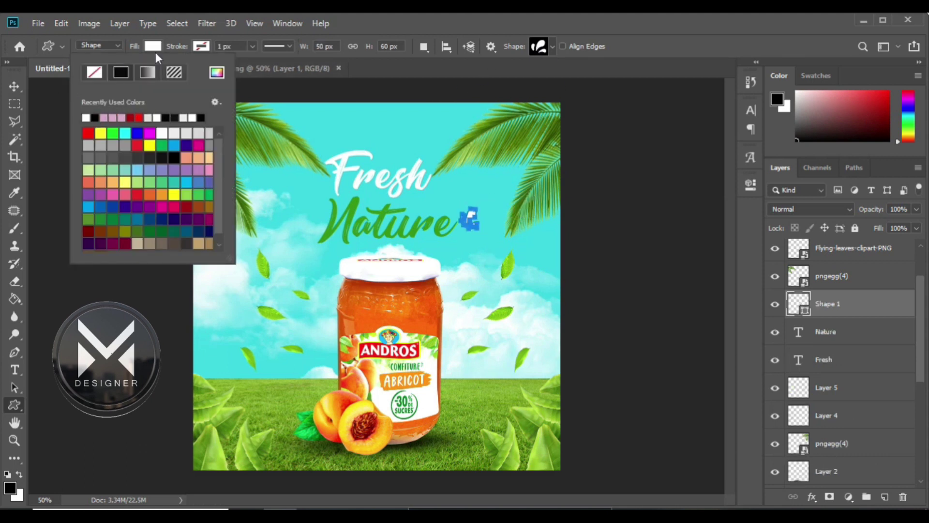
pyautogui.click(15, 86)
pyautogui.moveTo(479, 210); pyautogui.dragTo(463, 200)
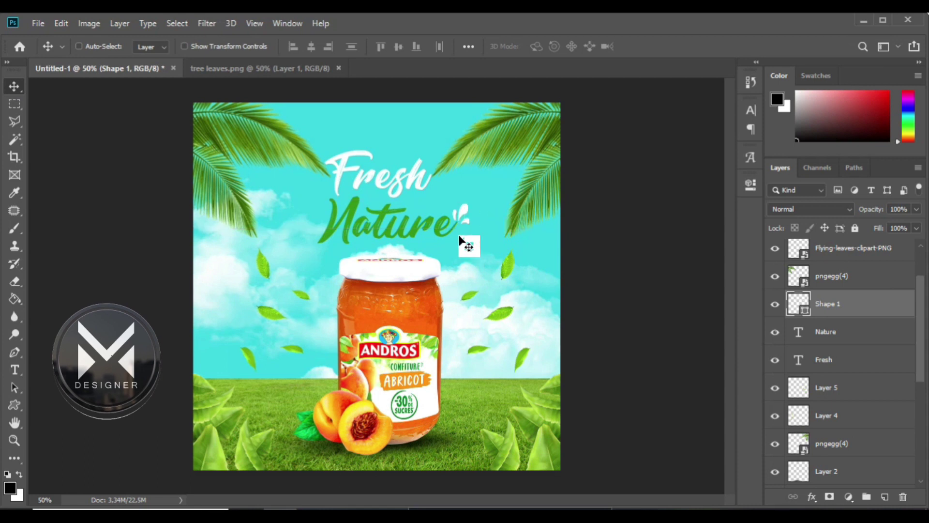
# Step: Duplicate the splash, flip it horizontally, and place it left beside Fresh
pyautogui.hotkey('ctrl', 'j')
pyautogui.moveTo(381, 281)
pyautogui.mouseDown()
pyautogui.moveTo(307, 226)
pyautogui.moveTo(325, 195)
pyautogui.mouseUp()
pyautogui.hotkey('ctrl', 't')
pyautogui.rightClick(307, 226)
pyautogui.click(330, 394)
pyautogui.press('Return')
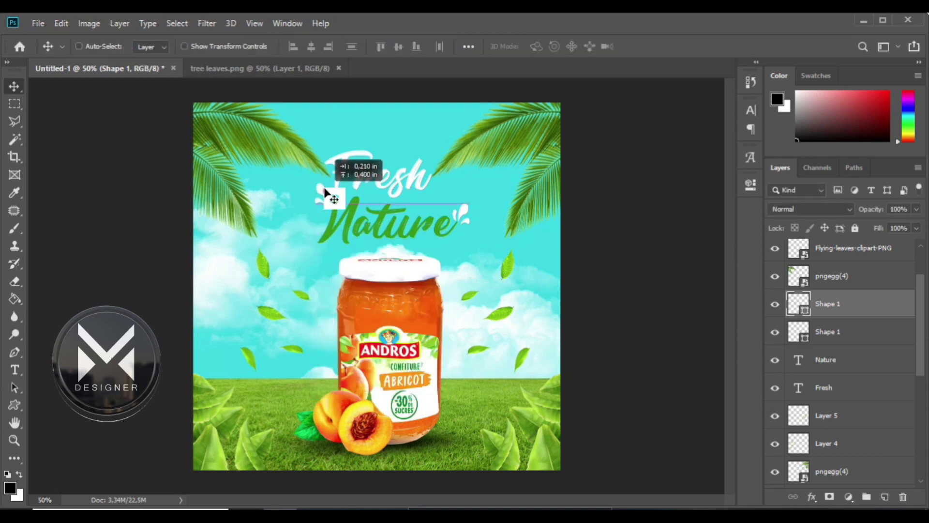
# Step: Nudge the Nature title slightly lower
pyautogui.click(793, 371)
pyautogui.moveTo(404, 228); pyautogui.dragTo(397, 237)
pyautogui.doubleClick(397, 237)
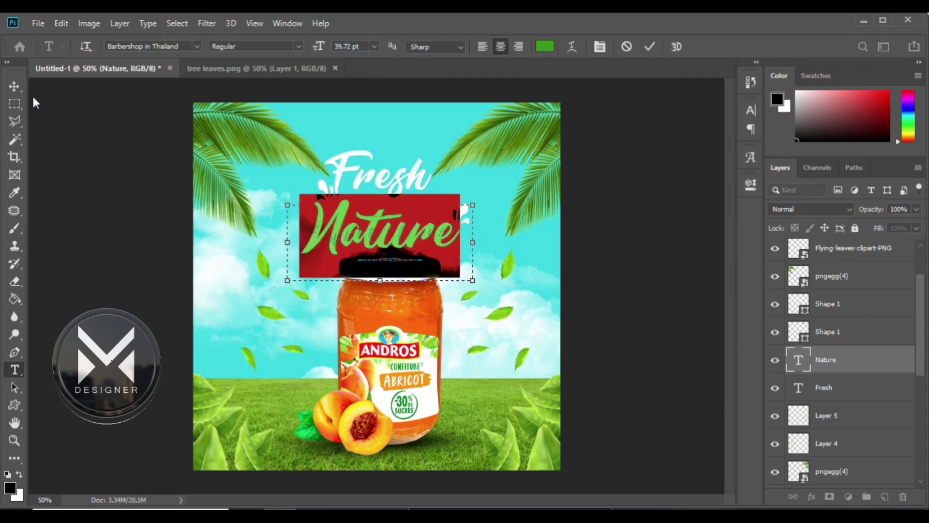
pyautogui.click(13, 88)
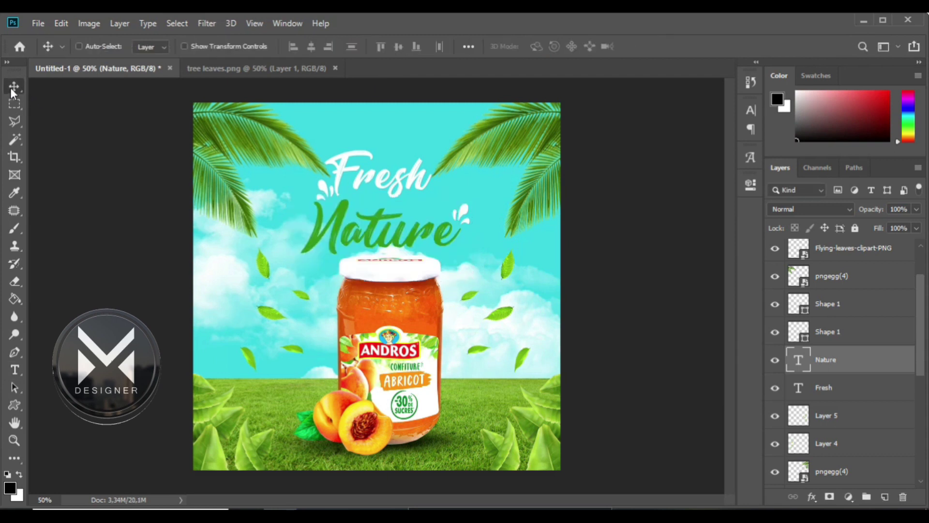
# Step: Place the lens 2 flare image onto the poster above the jar photo layer
pyautogui.click(798, 308)
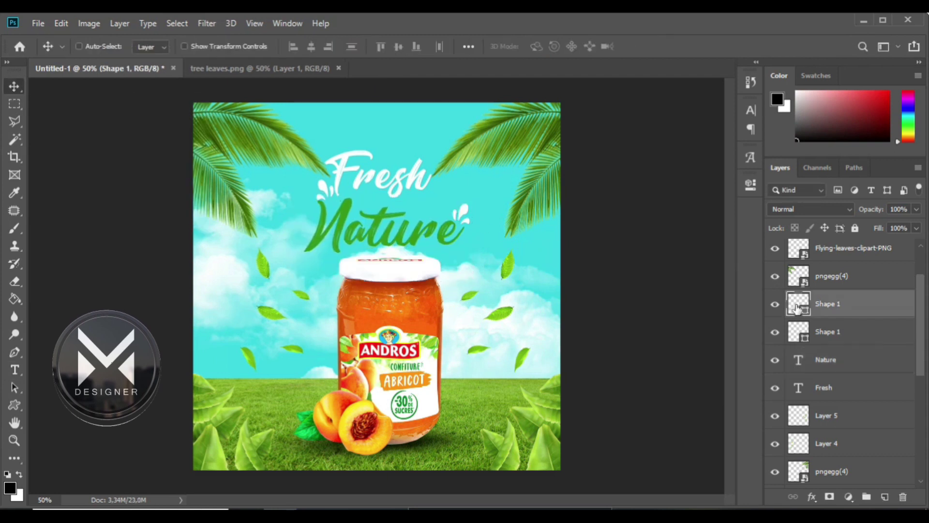
pyautogui.click(840, 330)
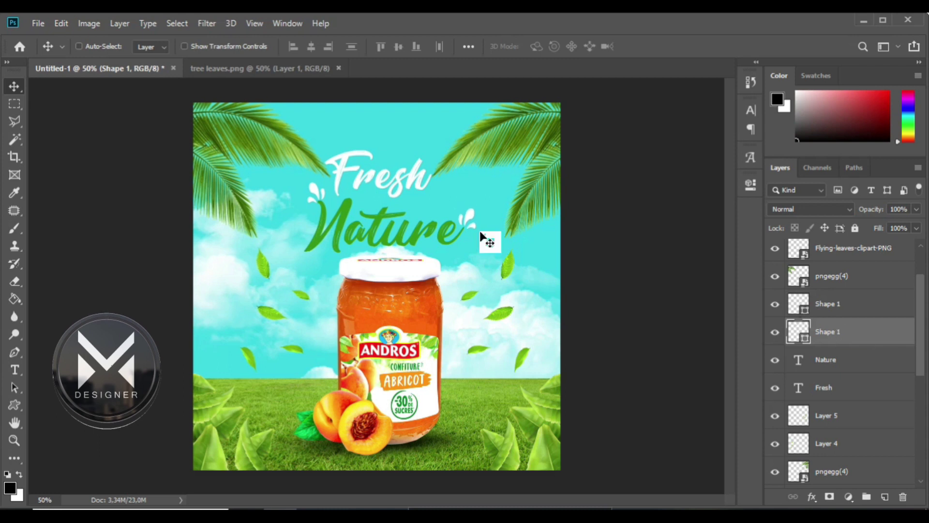
pyautogui.moveTo(922, 301); pyautogui.dragTo(922, 391)
pyautogui.click(865, 363)
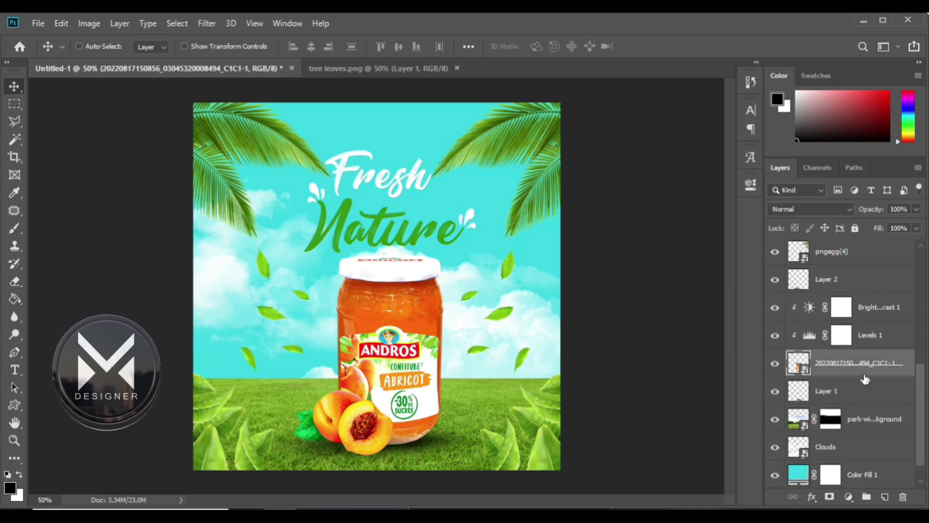
pyautogui.click(472, 501)
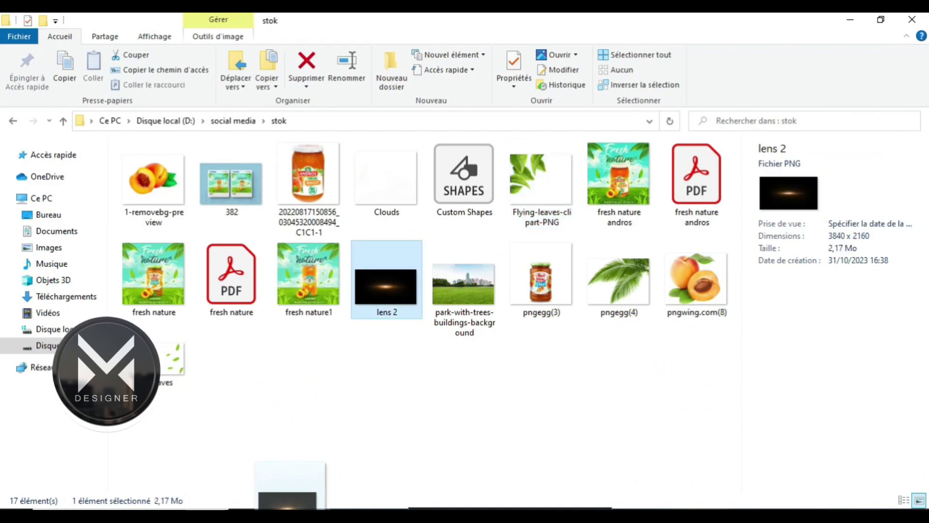
pyautogui.moveTo(387, 283); pyautogui.dragTo(398, 365)
pyautogui.rightClick(398, 366)
# Step: Rotate the flare 90° clockwise, blend it in Screen mode, position and duplicate it
pyautogui.click(456, 431)
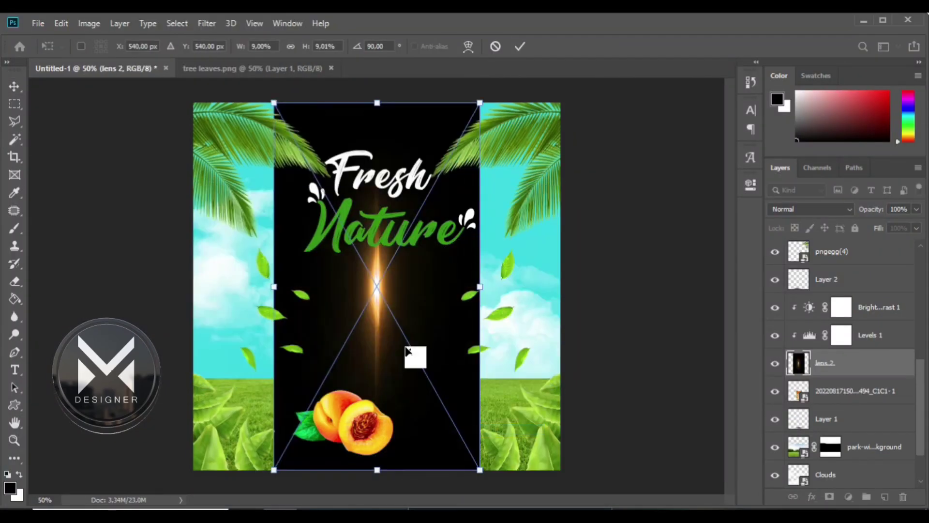
pyautogui.press('Return')
pyautogui.click(812, 210)
pyautogui.click(785, 270)
pyautogui.moveTo(390, 290)
pyautogui.mouseDown()
pyautogui.moveTo(472, 341)
pyautogui.moveTo(455, 331)
pyautogui.moveTo(335, 344)
pyautogui.mouseUp()
pyautogui.hotkey('ctrl', 'j')
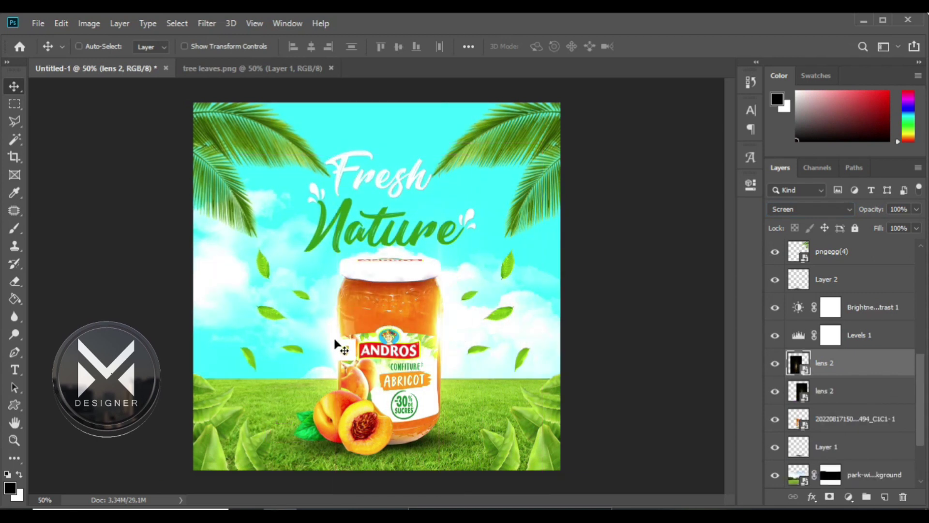
# Step: Raise 1-removebg-preview to the top and add a Fuji F125 Kodak 2395 Color Lookup
pyautogui.scroll(5, 901, 310)
pyautogui.scroll(1, 925, 250)
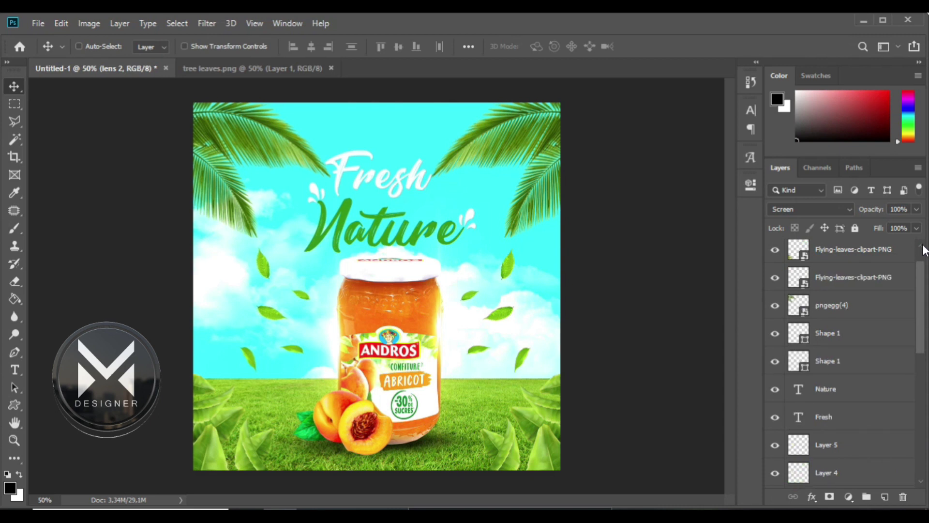
pyautogui.moveTo(924, 263); pyautogui.dragTo(837, 254)
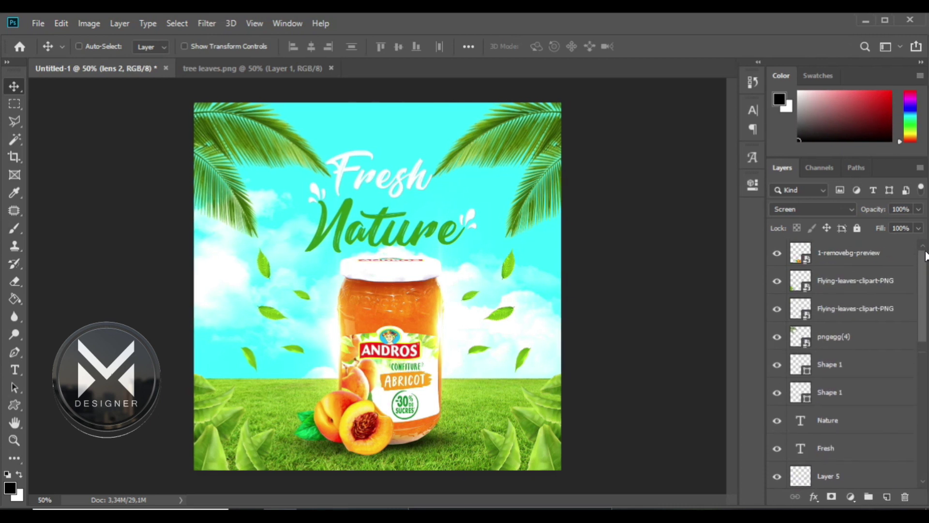
pyautogui.click(851, 497)
pyautogui.click(866, 423)
pyautogui.click(664, 225)
pyautogui.click(649, 84)
pyautogui.press('Down')
pyautogui.press('Down')
pyautogui.press('Down')
pyautogui.press('Down')
pyautogui.press('Down')
pyautogui.press('Down')
pyautogui.press('Down')
pyautogui.press('Down')
pyautogui.press('Down')
pyautogui.press('Down')
pyautogui.press('Down')
pyautogui.press('Down')
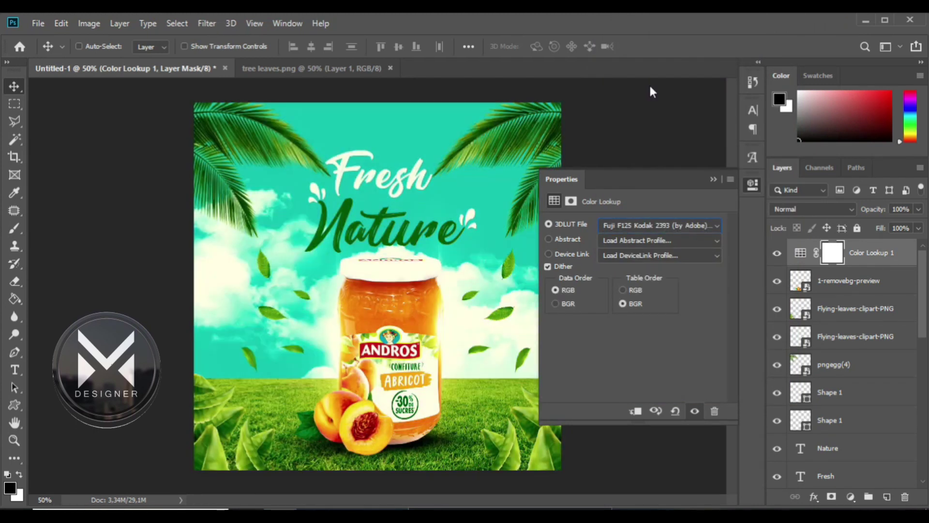
pyautogui.press('Down')
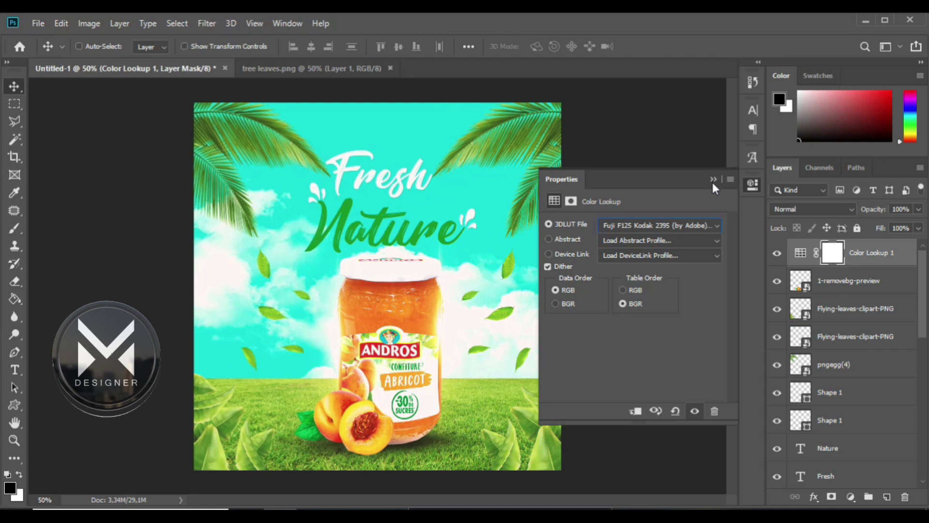
pyautogui.click(713, 180)
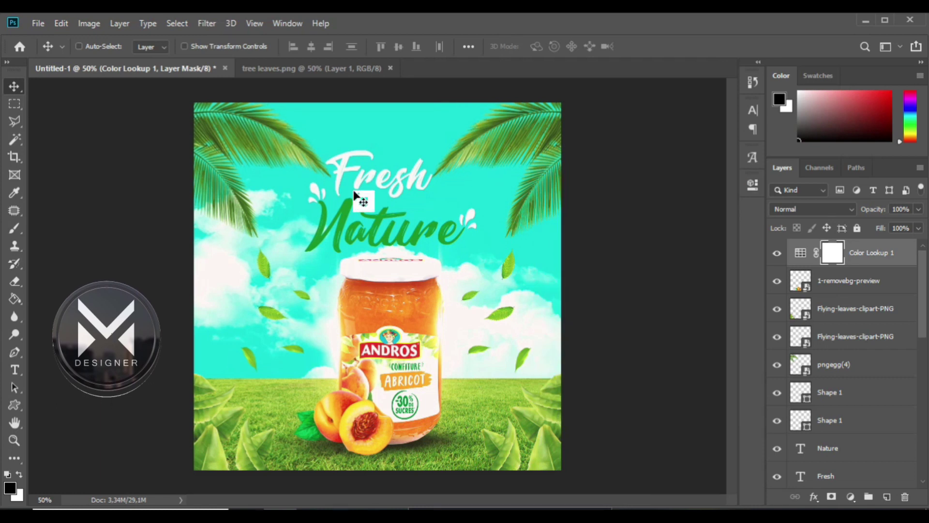
# Step: Start a Save As to JPEG, cancel it, and open fresh nature1 in the viewer
pyautogui.click(35, 24)
pyautogui.click(63, 175)
pyautogui.click(625, 352)
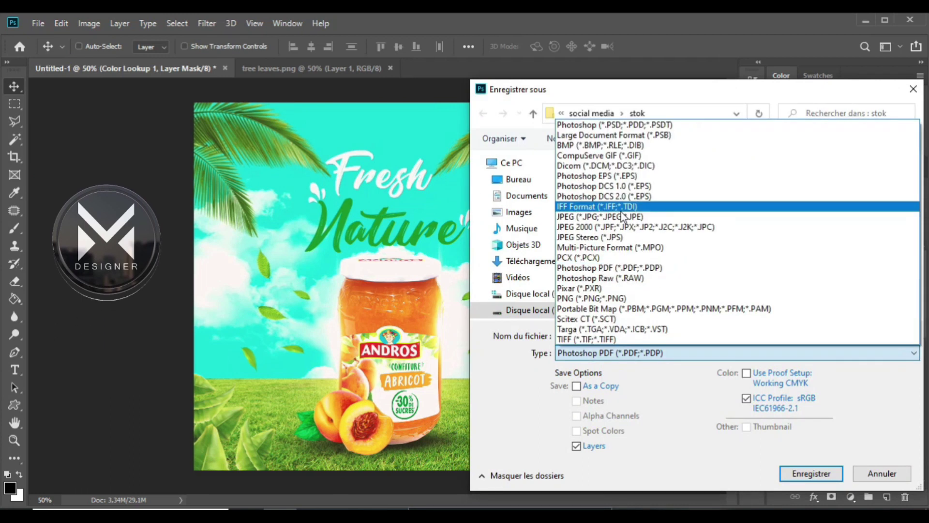
pyautogui.click(617, 222)
pyautogui.click(882, 474)
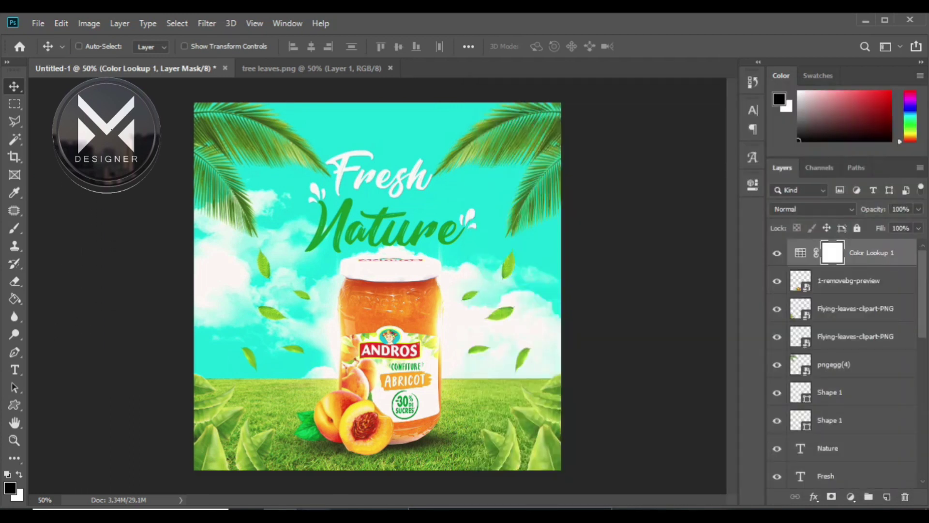
pyautogui.doubleClick(306, 266)
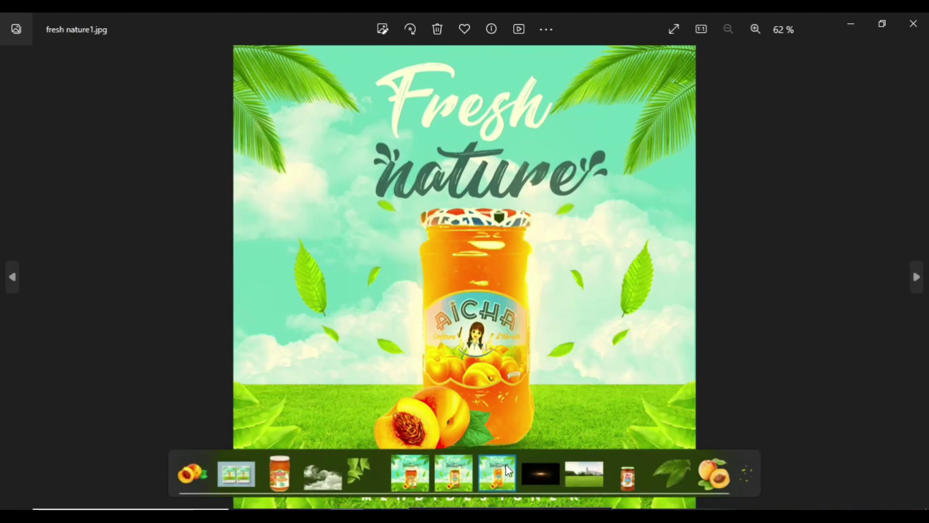
# Step: Cycle through the Fresh Nature poster variants using the Photos filmstrip thumbnails
pyautogui.scroll(-1, 506, 470)
pyautogui.click(507, 469)
pyautogui.click(410, 473)
pyautogui.click(454, 473)
pyautogui.click(497, 474)
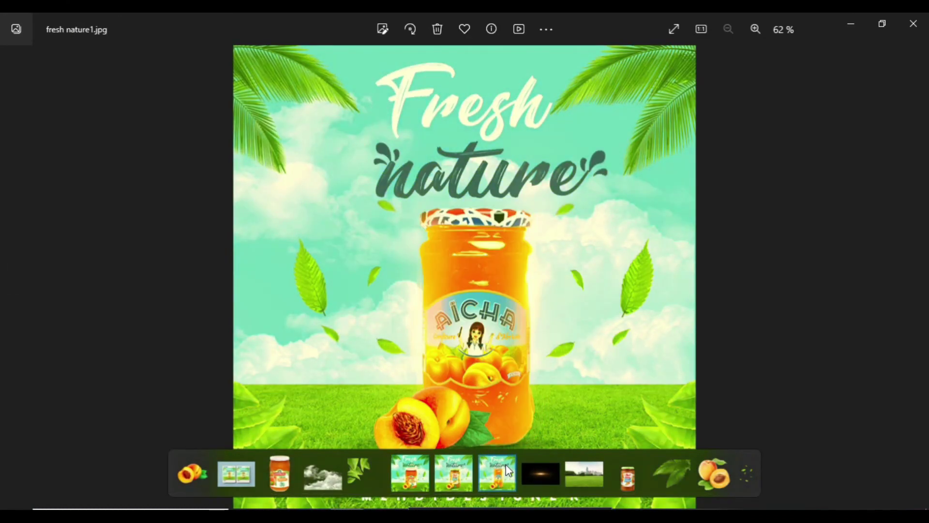